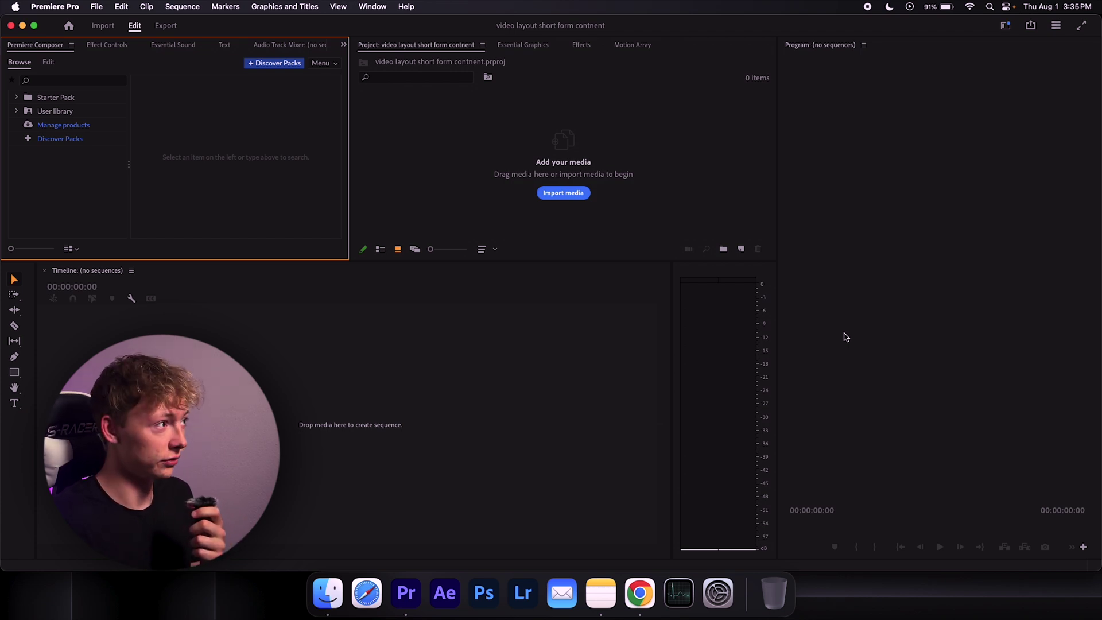
- Open the Window menu to list the panels available for the workspace
click(377, 7)
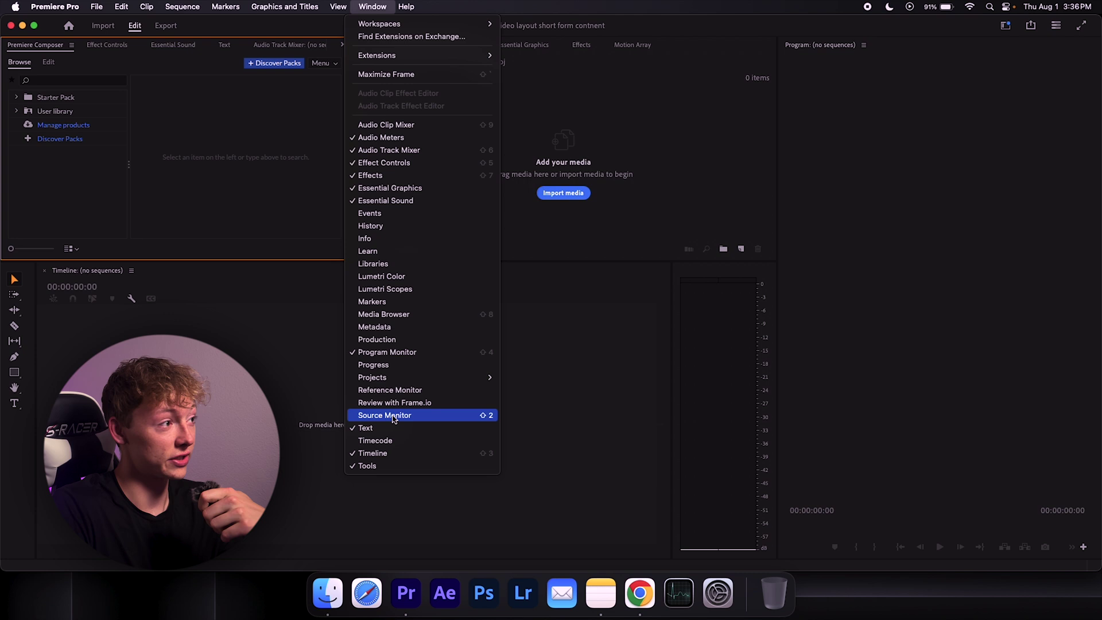
- Add the Source Monitor, then browse Essential Graphics templates like Funny_Smokes_Elements
click(394, 416)
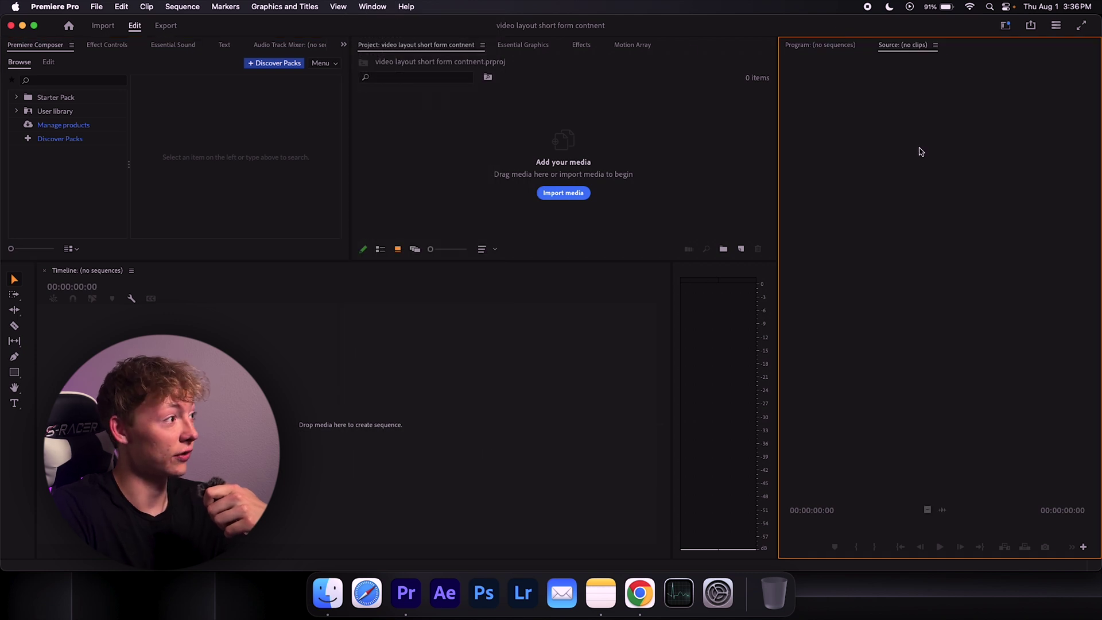
click(496, 135)
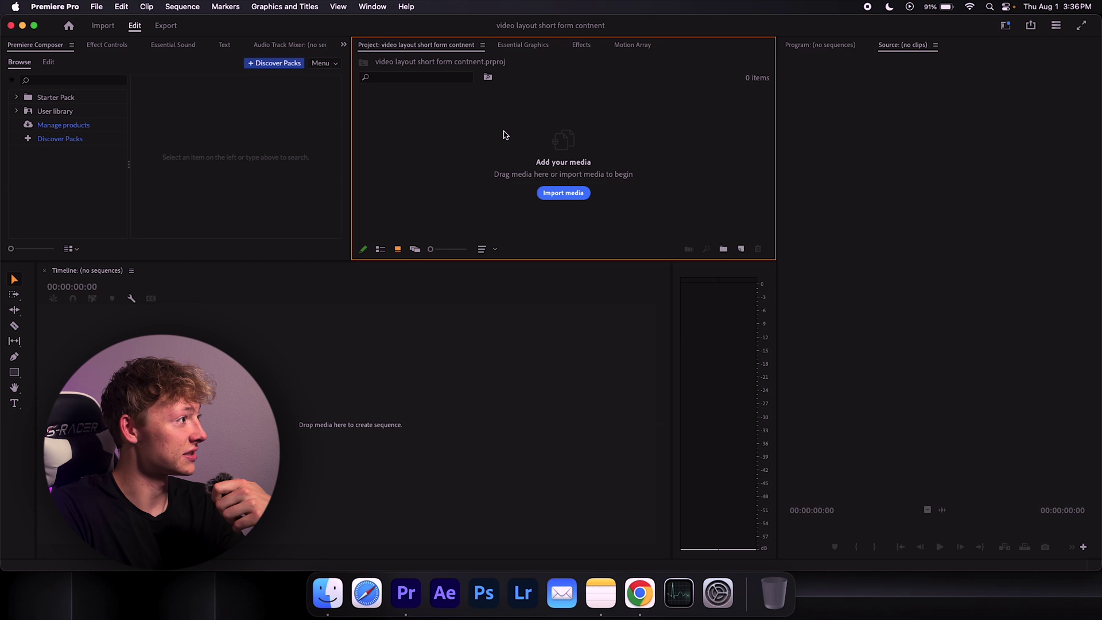
click(510, 46)
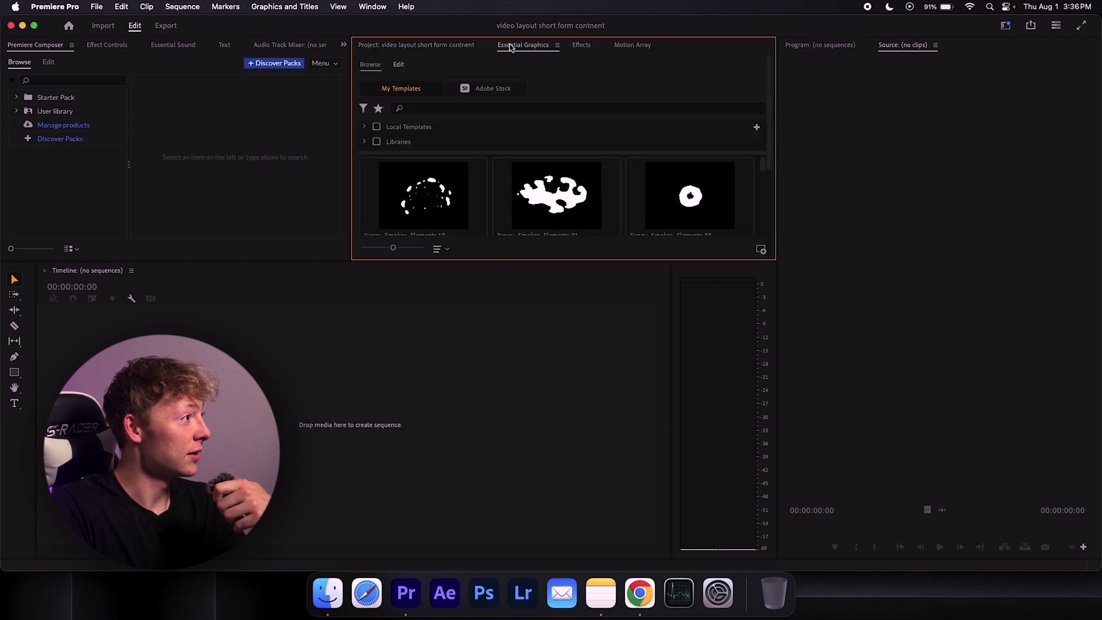
scroll(551, 150, down, 2)
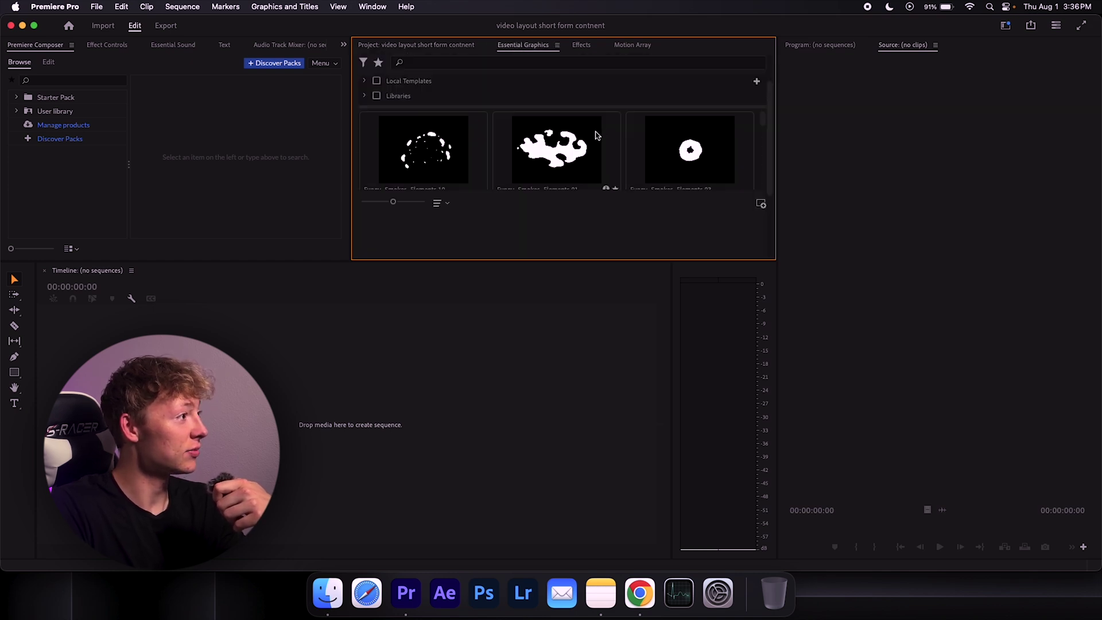
scroll(597, 135, down, 1)
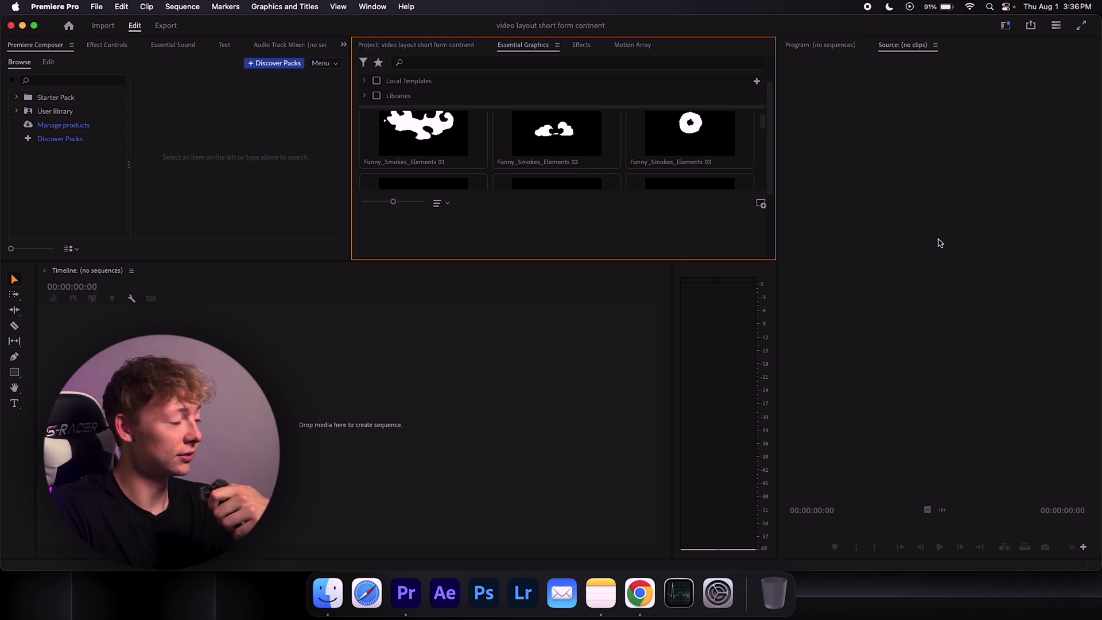
- Show the Effects list, briefly expanding the Floc folder, then bring up Effect Controls
click(581, 45)
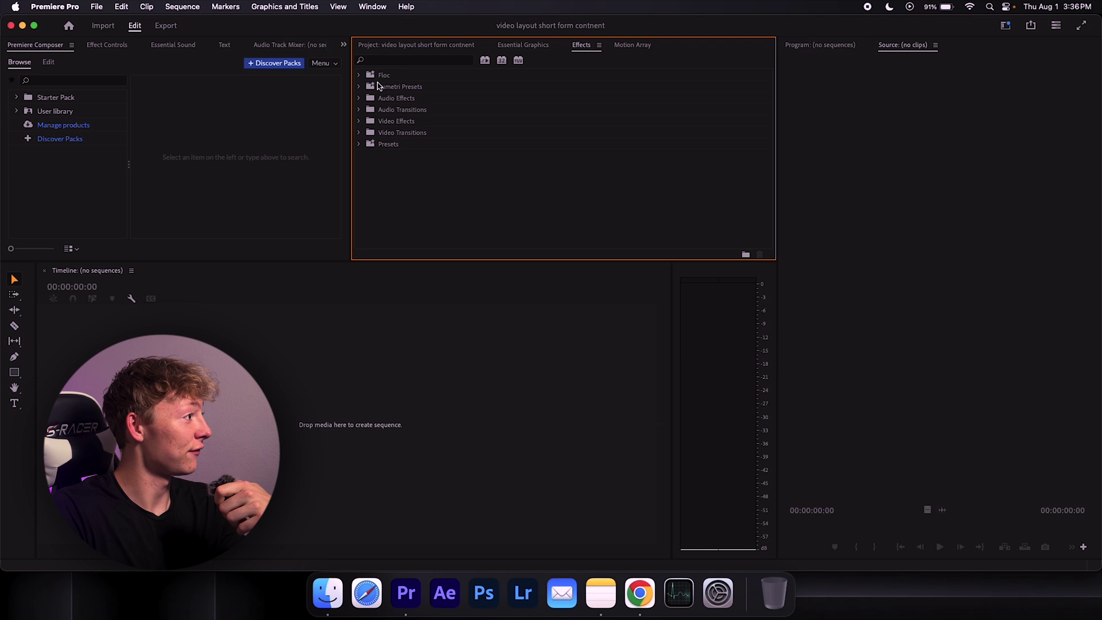
click(359, 76)
click(358, 75)
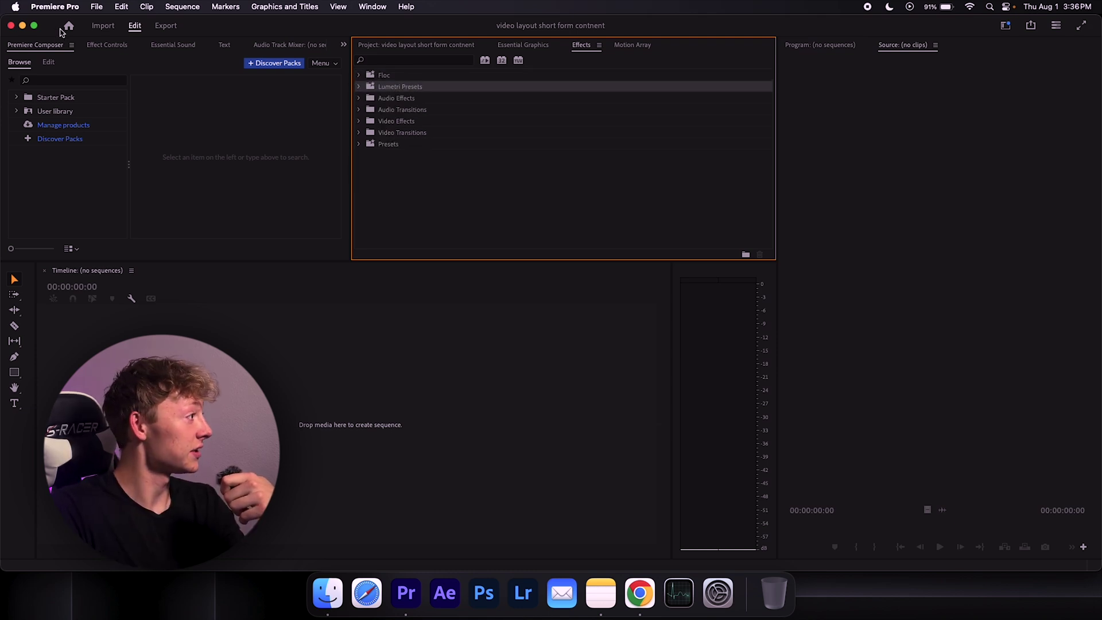
click(105, 45)
- Expand Floc > TR All Packs > TR Movement Pack and drag TR - Zoom In & Out Fast into Effect Controls
click(358, 75)
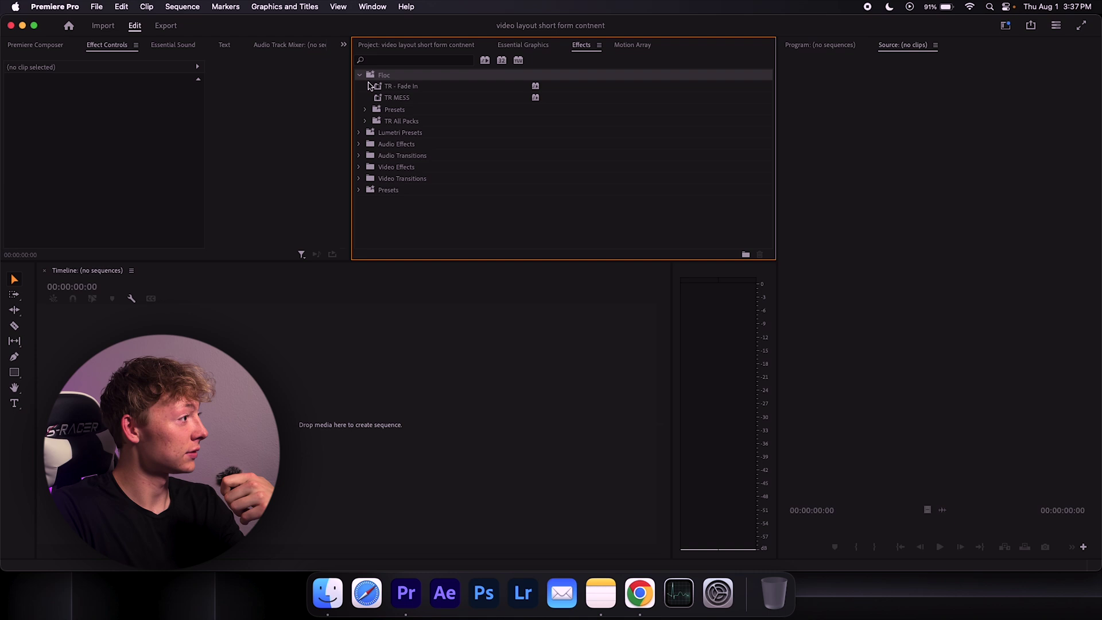
click(365, 121)
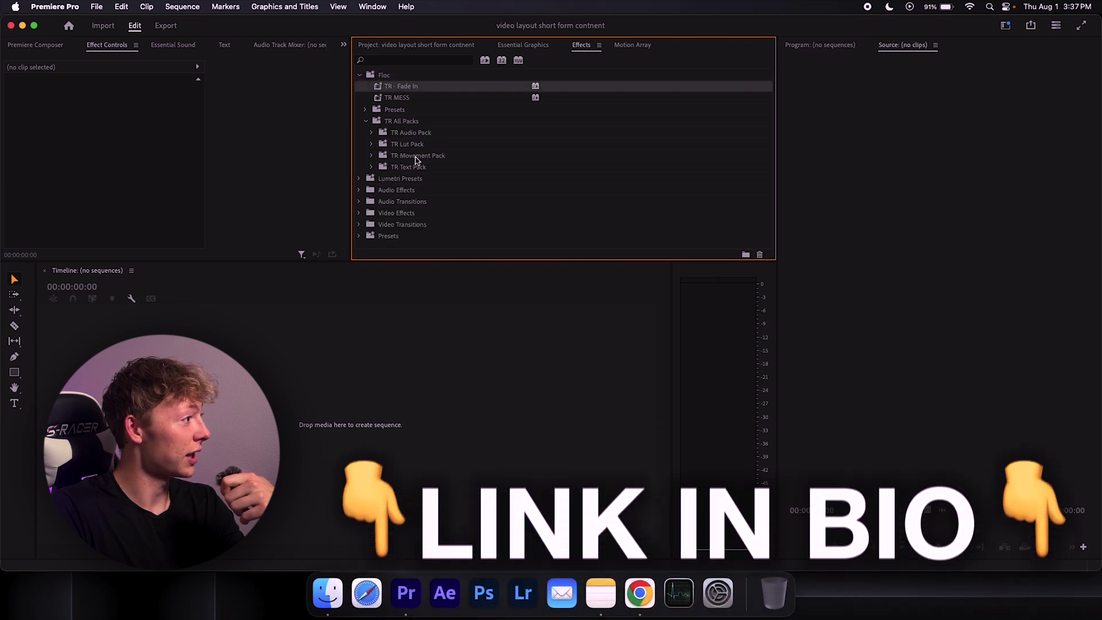
click(407, 144)
click(407, 156)
click(372, 156)
scroll(442, 158, down, 5)
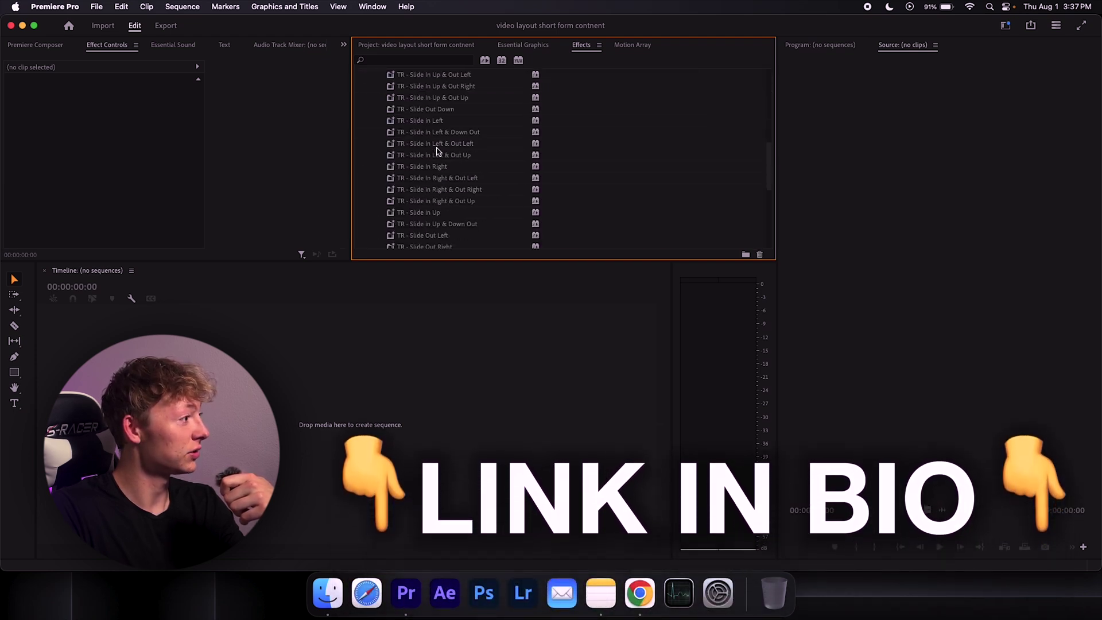
click(432, 116)
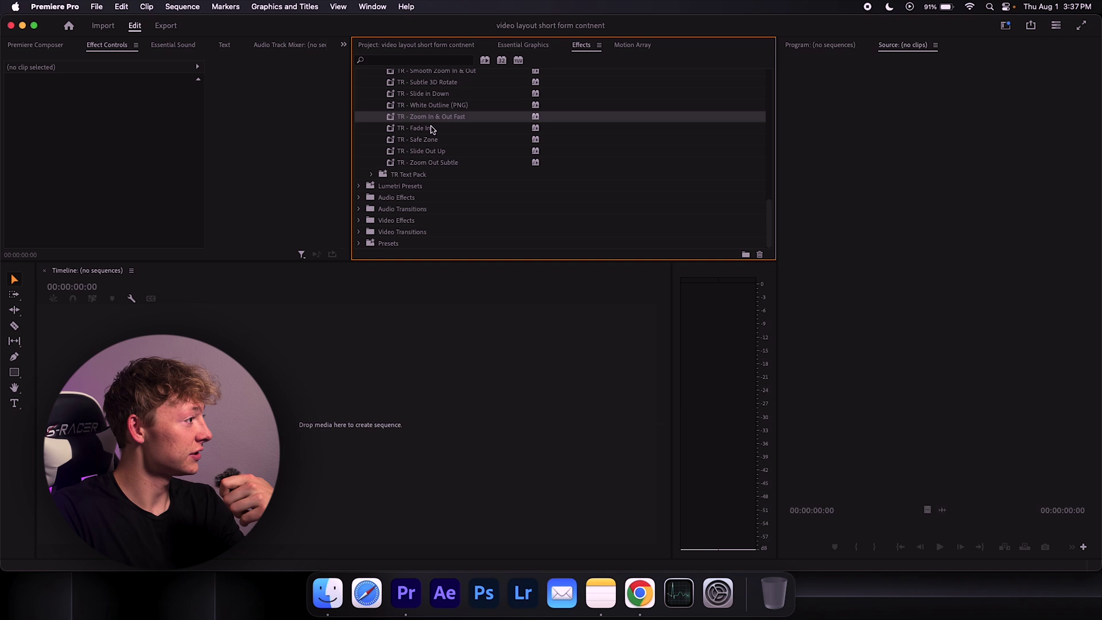
drag(105, 116, 101, 152)
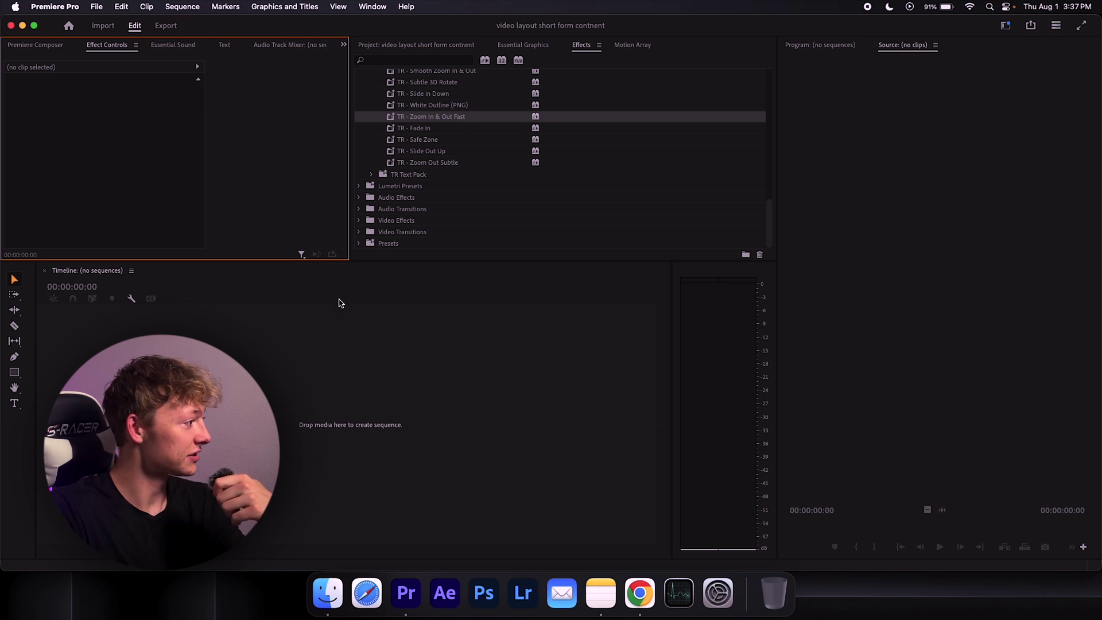
- Browse Premiere Composer's Text Boxes and Text Presets, then enlarge the Composer panel
click(63, 46)
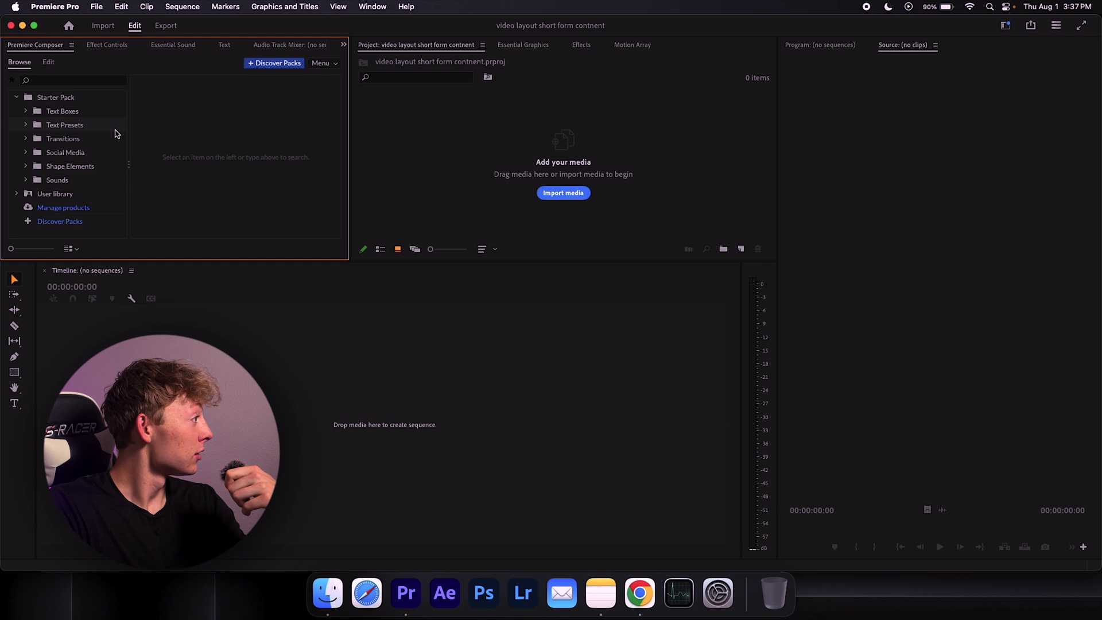
click(67, 112)
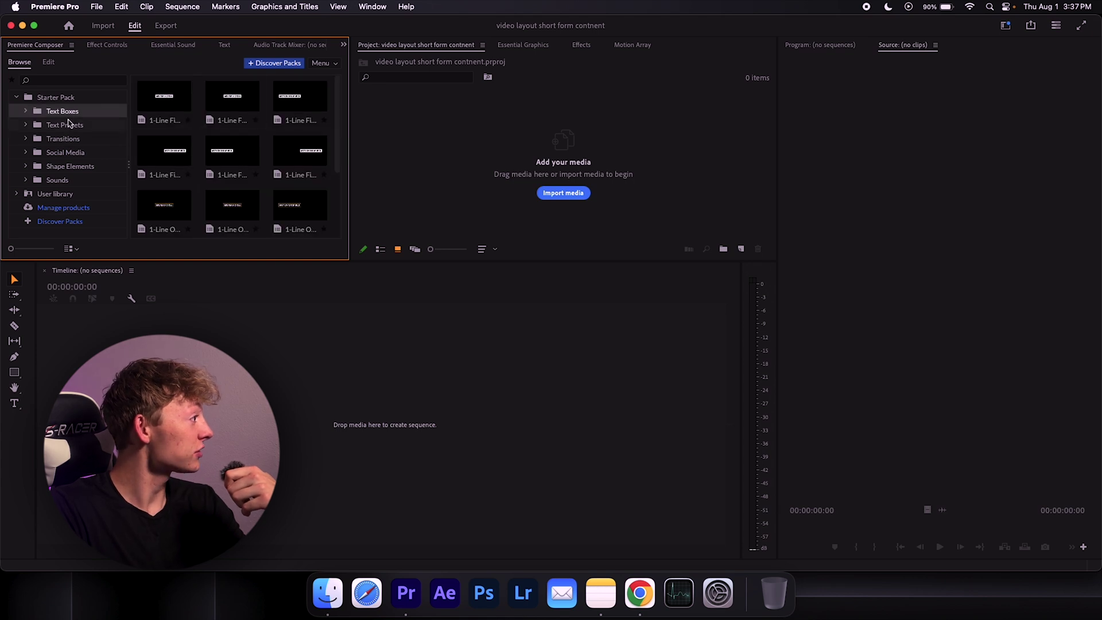
click(73, 126)
click(232, 98)
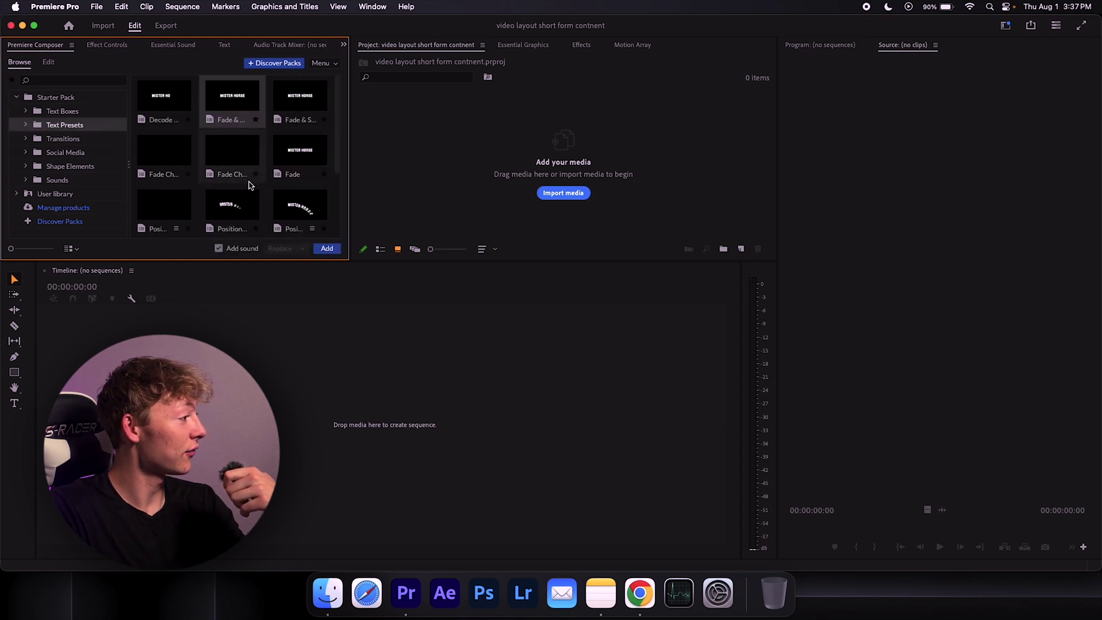
scroll(230, 187, down, 3)
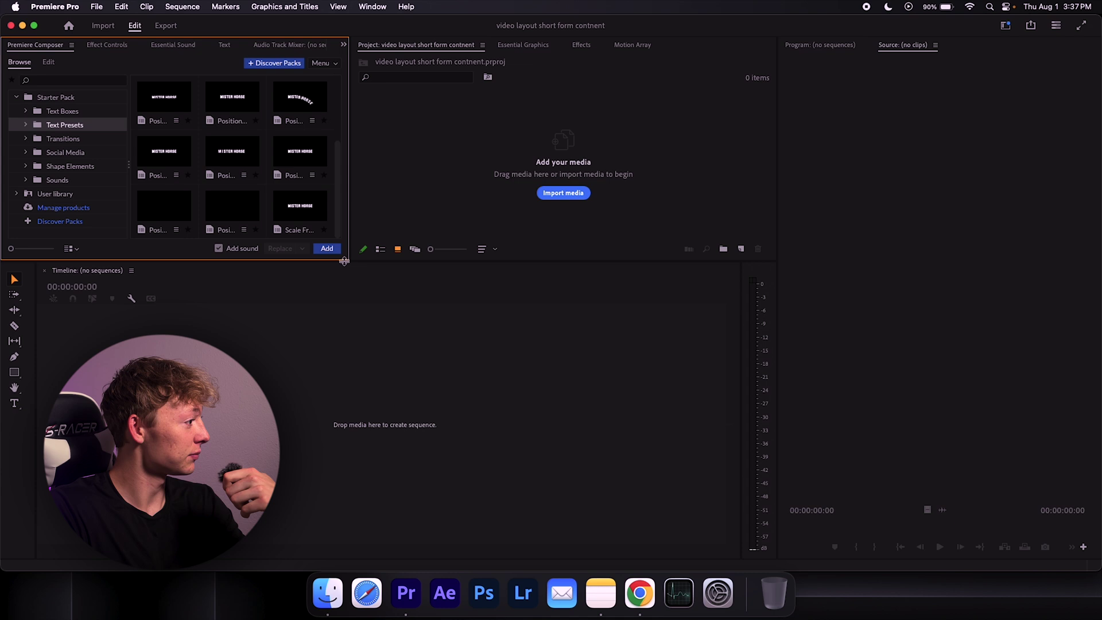
drag(344, 261, 658, 523)
- Browse Starter Pack Transitions, choosing the Circle transition's Top-Left variant
click(63, 139)
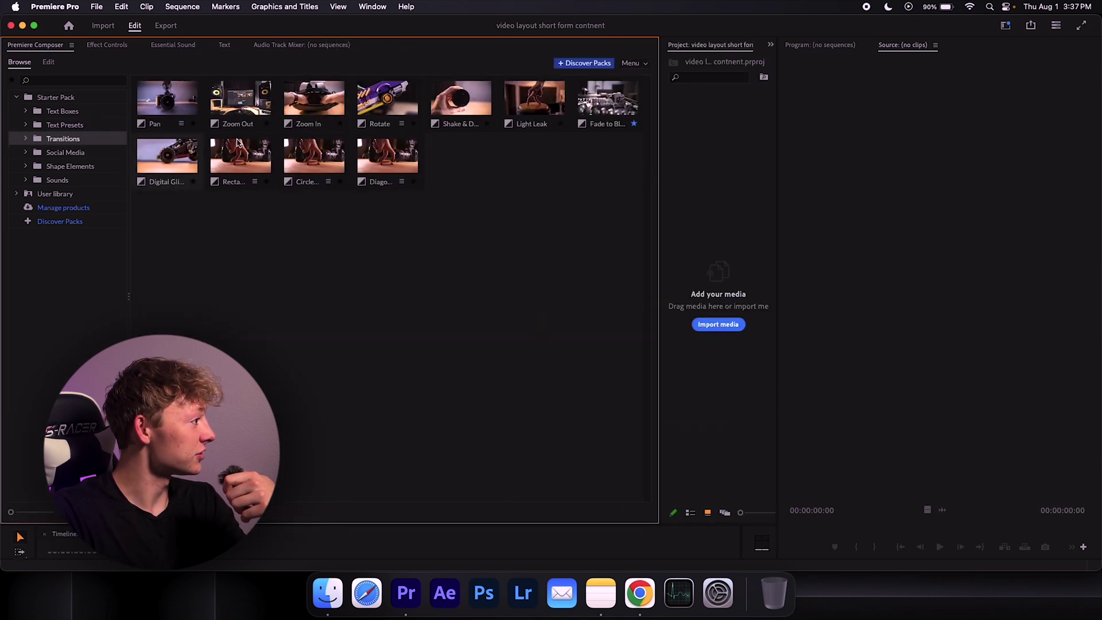
click(237, 143)
click(314, 177)
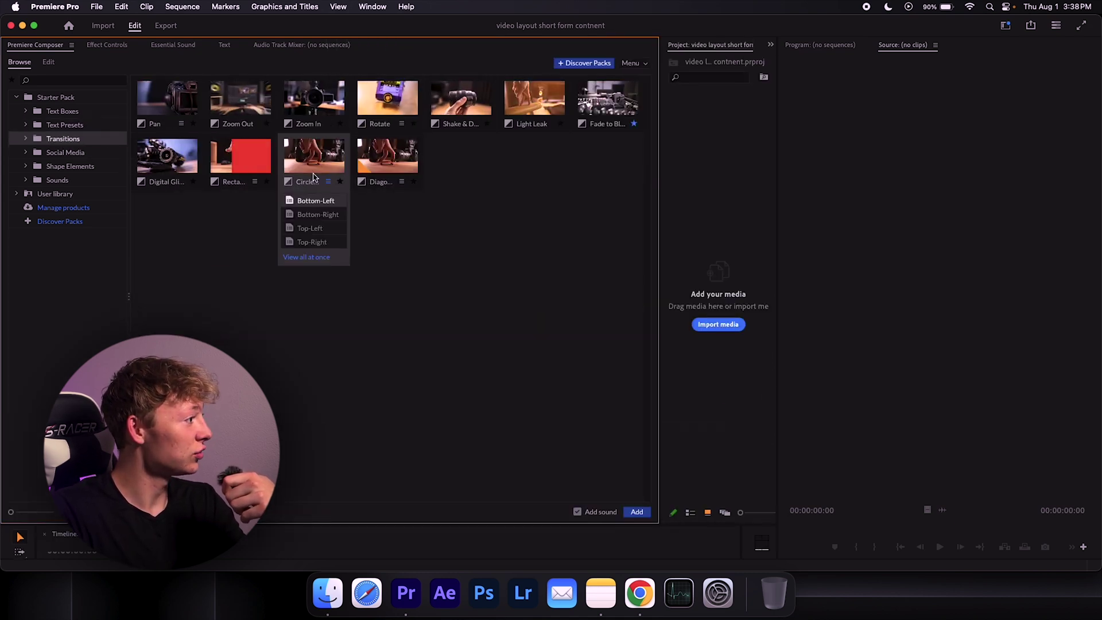
click(314, 176)
click(309, 172)
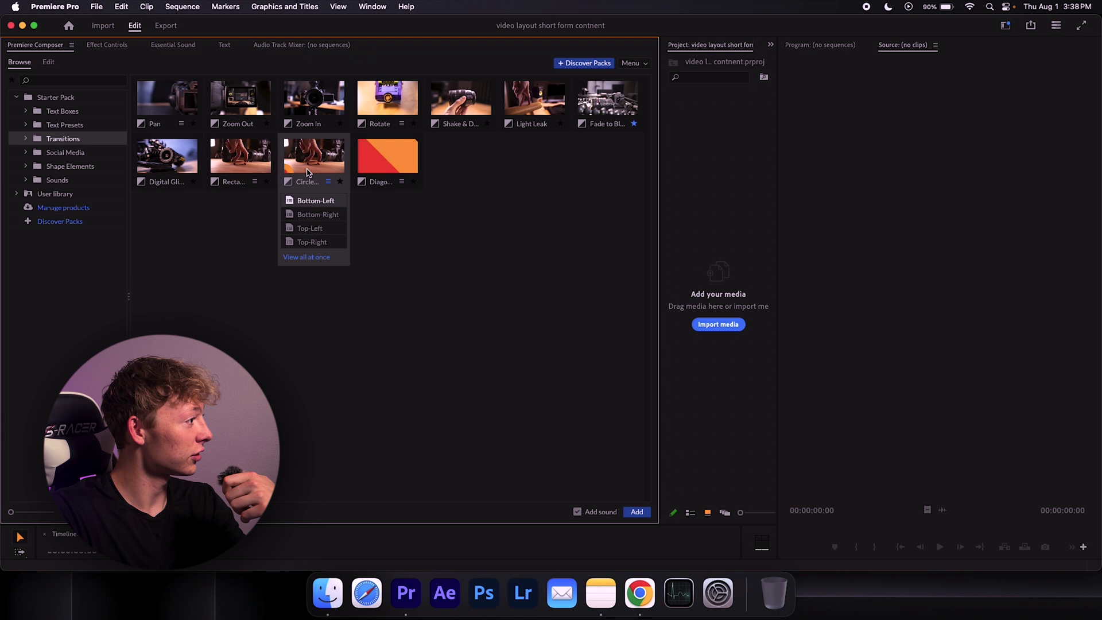
click(310, 228)
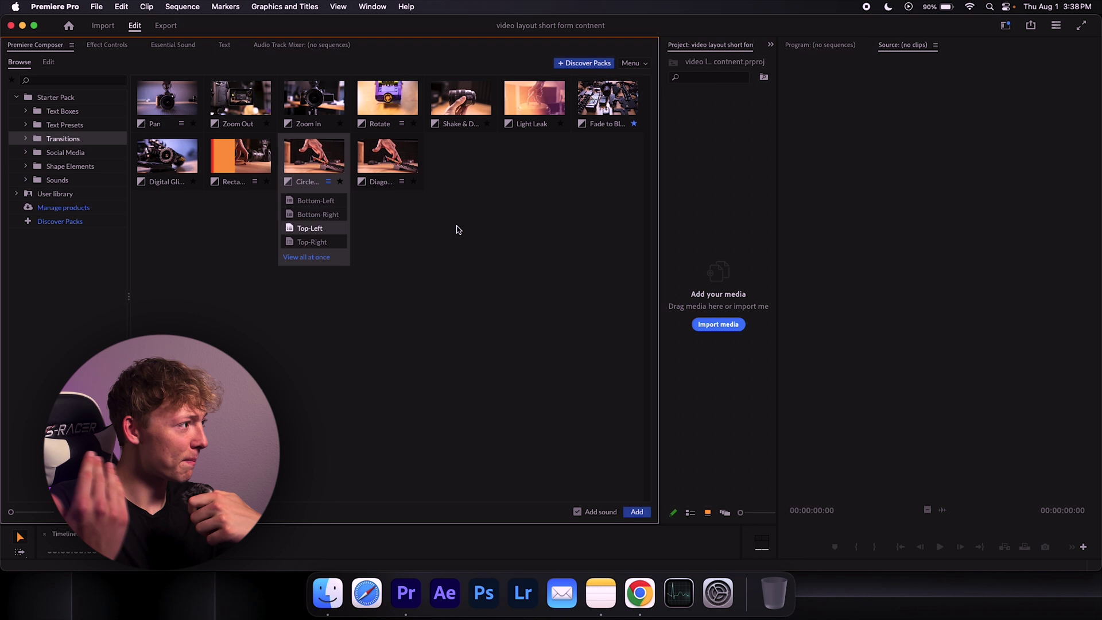
- View the Social Media and Sounds assets, then collapse the Starter Pack folder
click(86, 152)
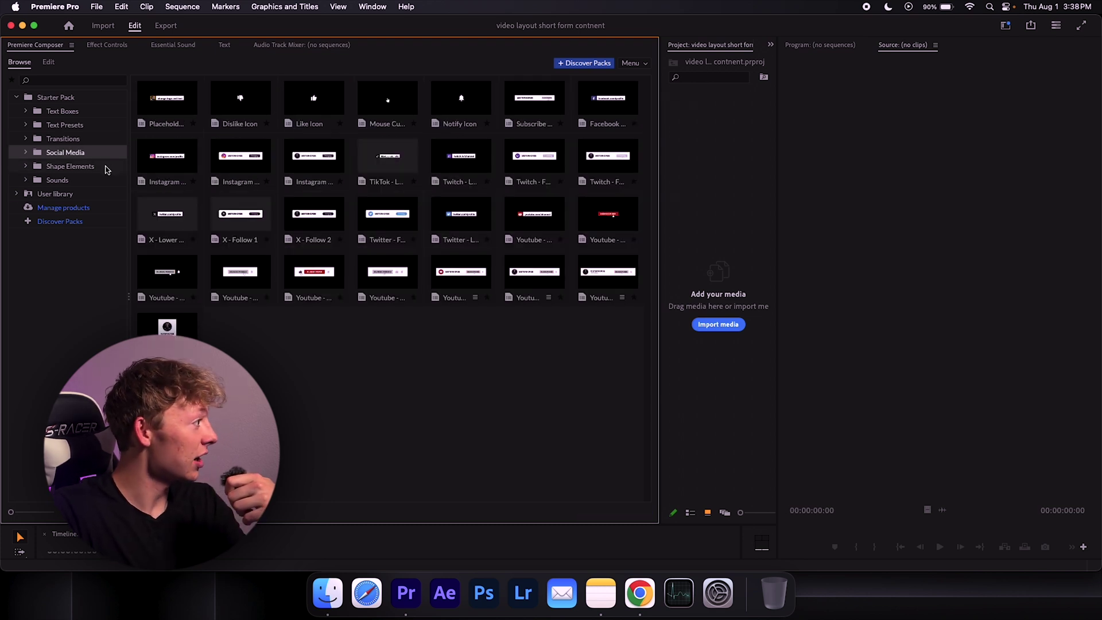
click(73, 181)
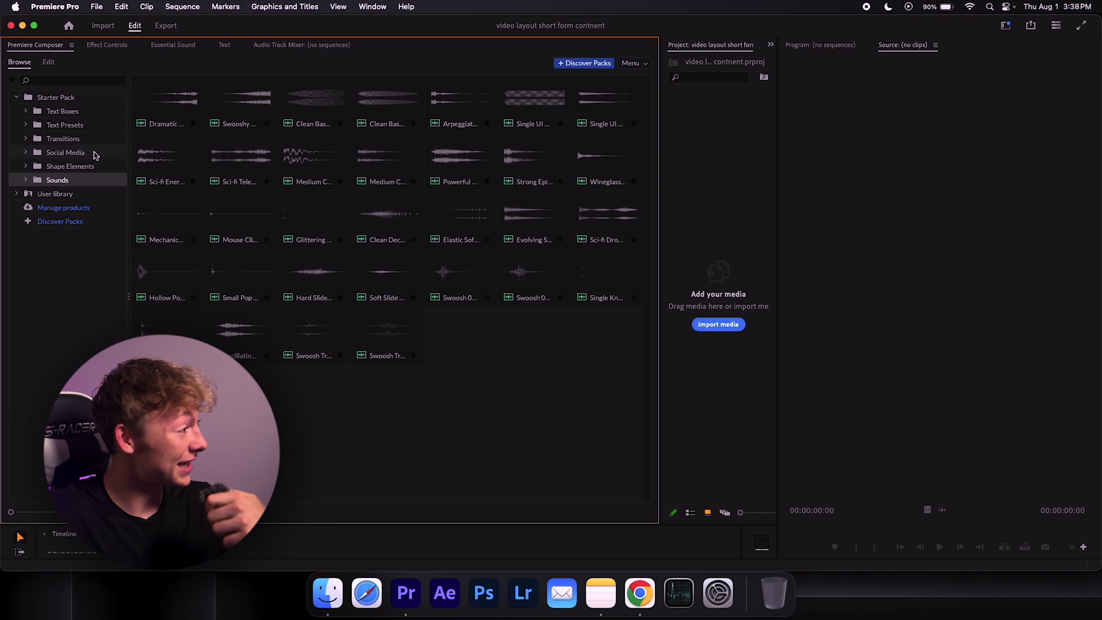
click(16, 97)
- Expand the User library's TR folder and drag the divider left to widen the Project panel
click(16, 112)
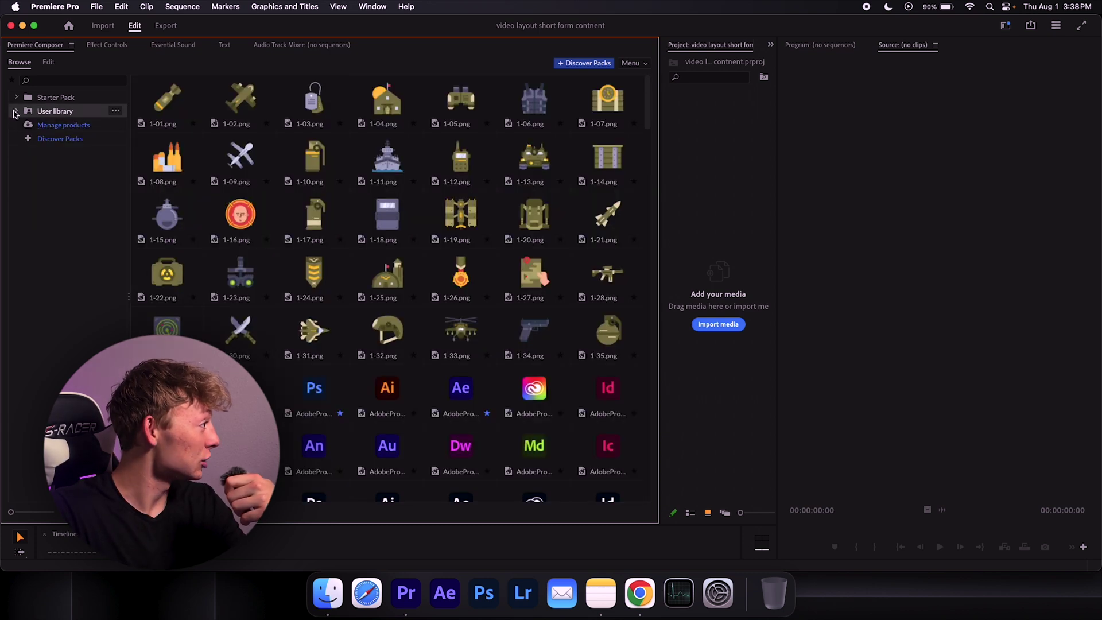
click(14, 112)
click(56, 115)
click(58, 129)
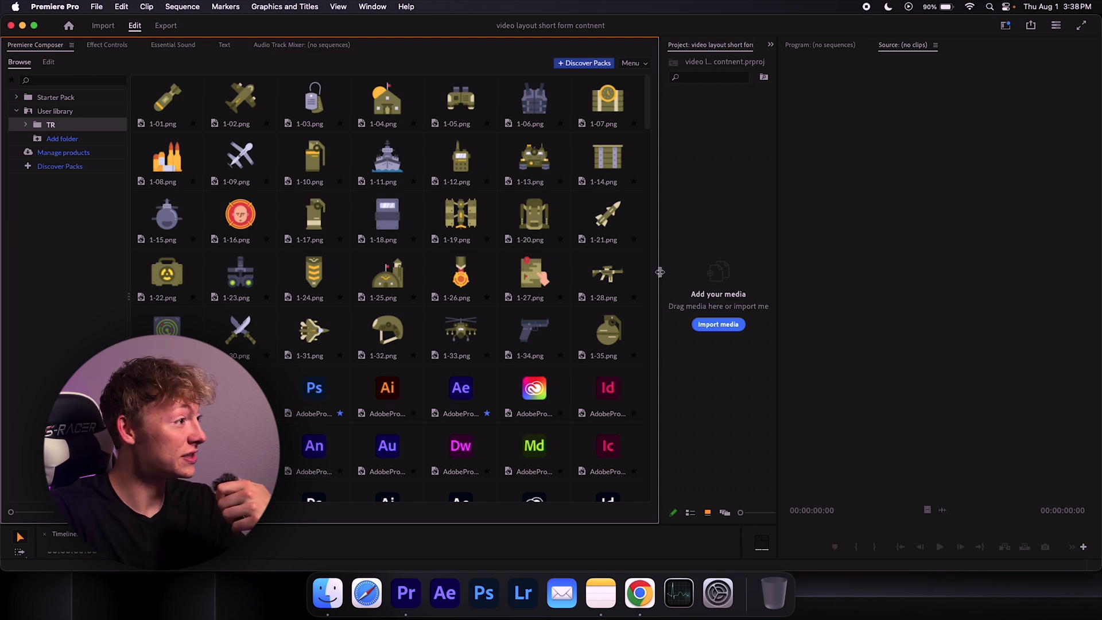
drag(659, 272, 385, 272)
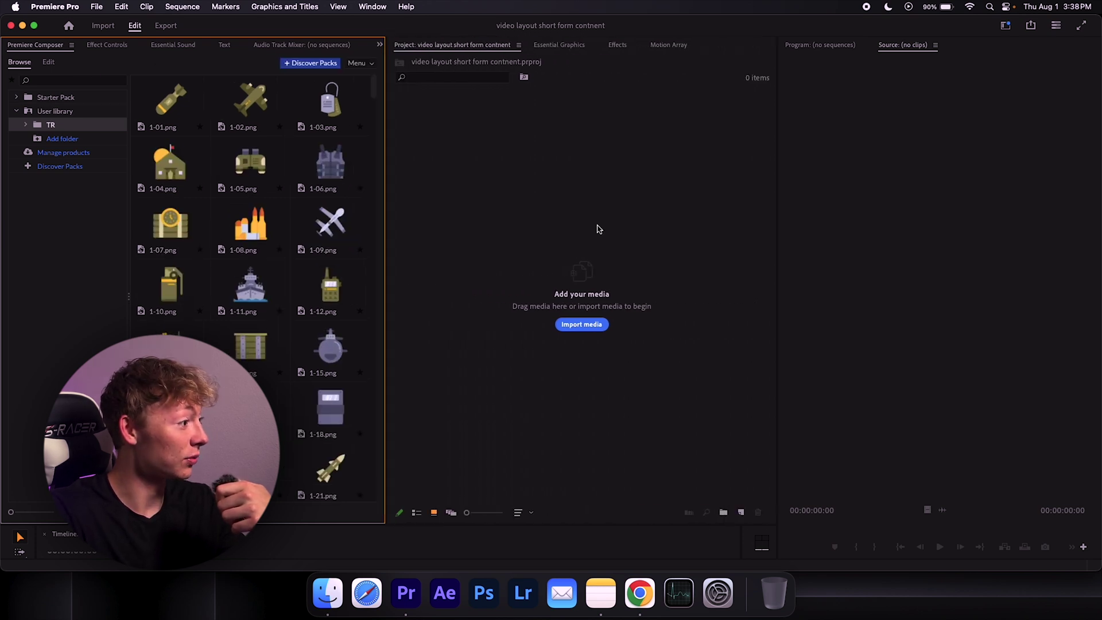
- Browse the TR subfolders, including TR Packs' pack thumbnails and the Overlays glitch items
click(26, 125)
click(56, 264)
click(60, 235)
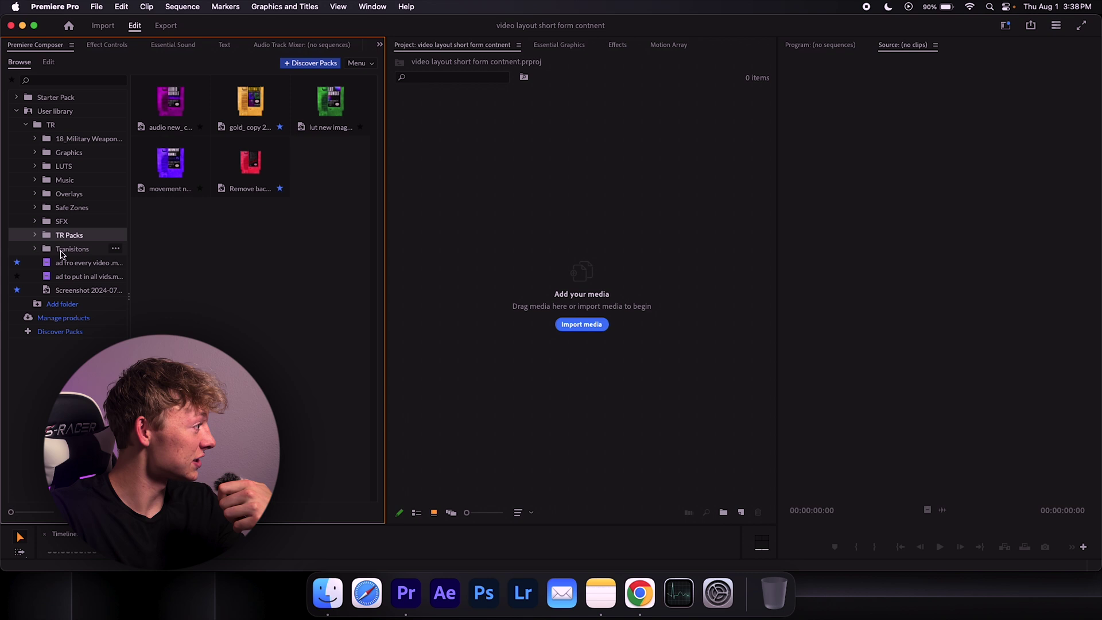
click(35, 235)
click(68, 193)
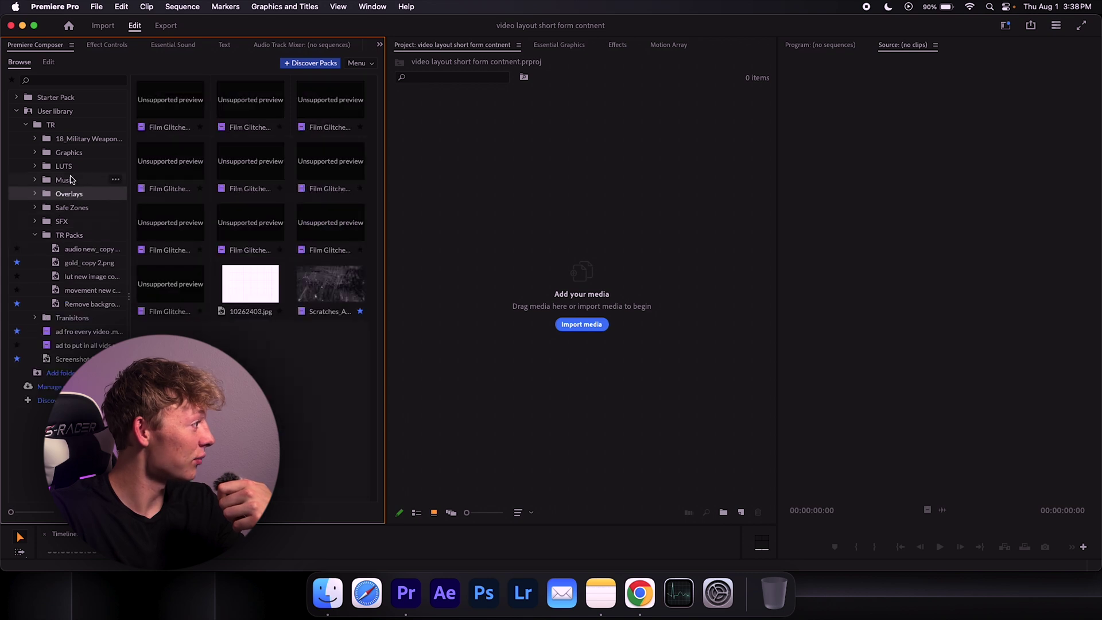
click(35, 235)
click(63, 235)
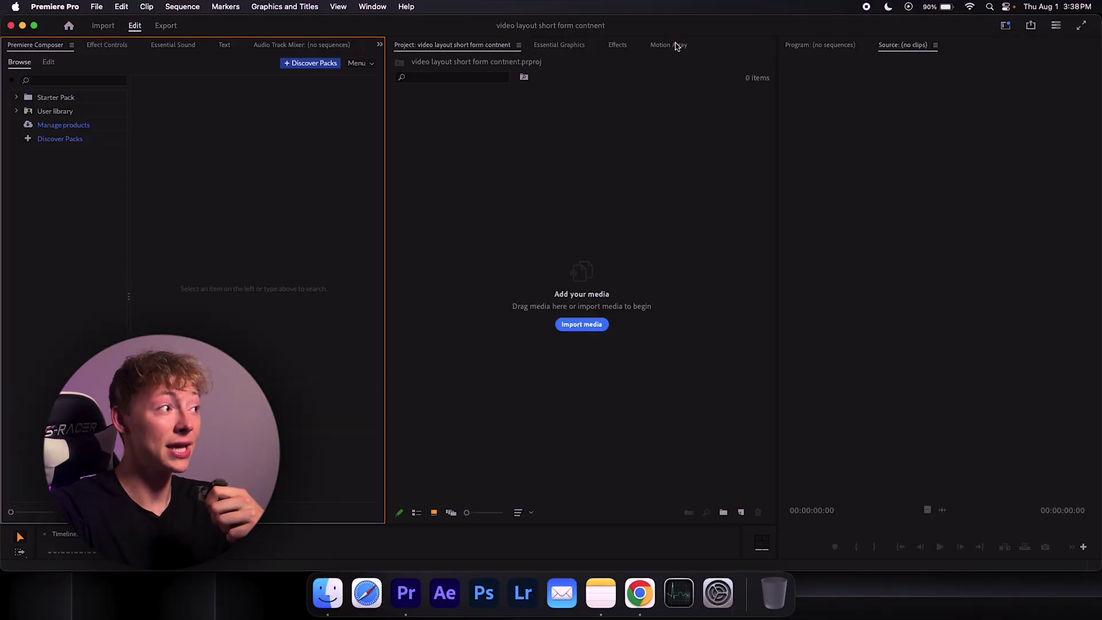
- Open the Motion Array asset browser and look through its asset-type list
click(677, 46)
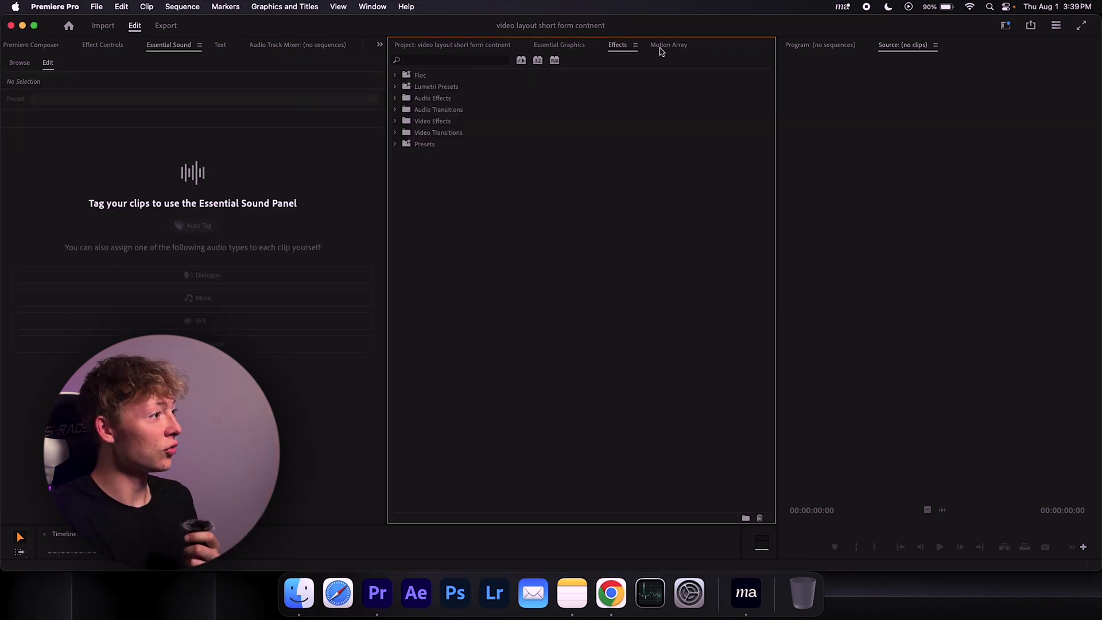
click(663, 45)
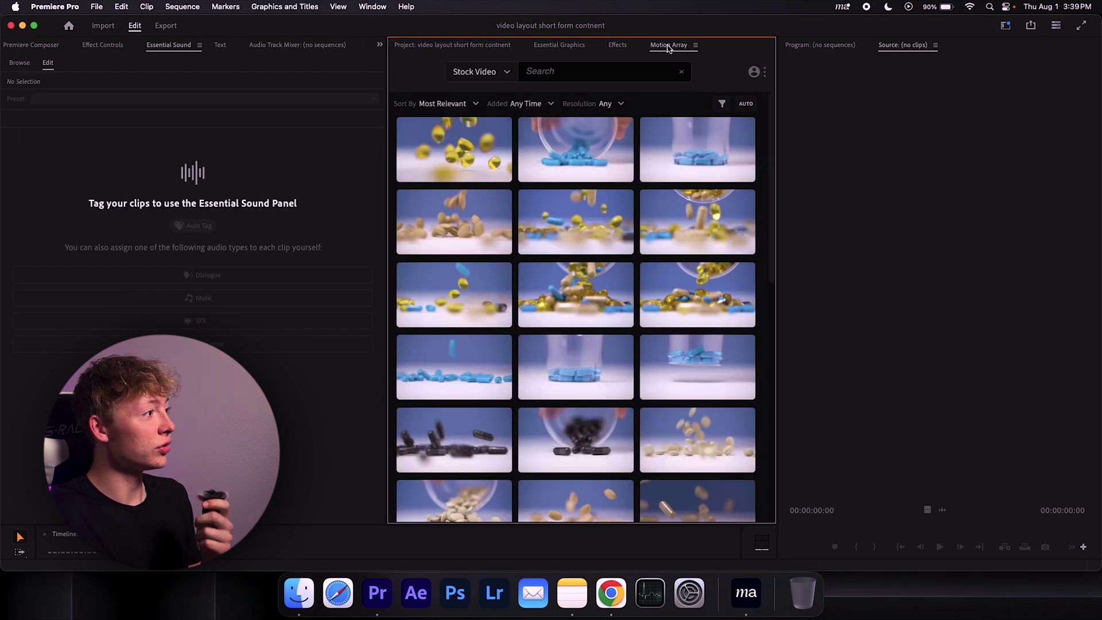
mouse_move(605, 202)
click(481, 71)
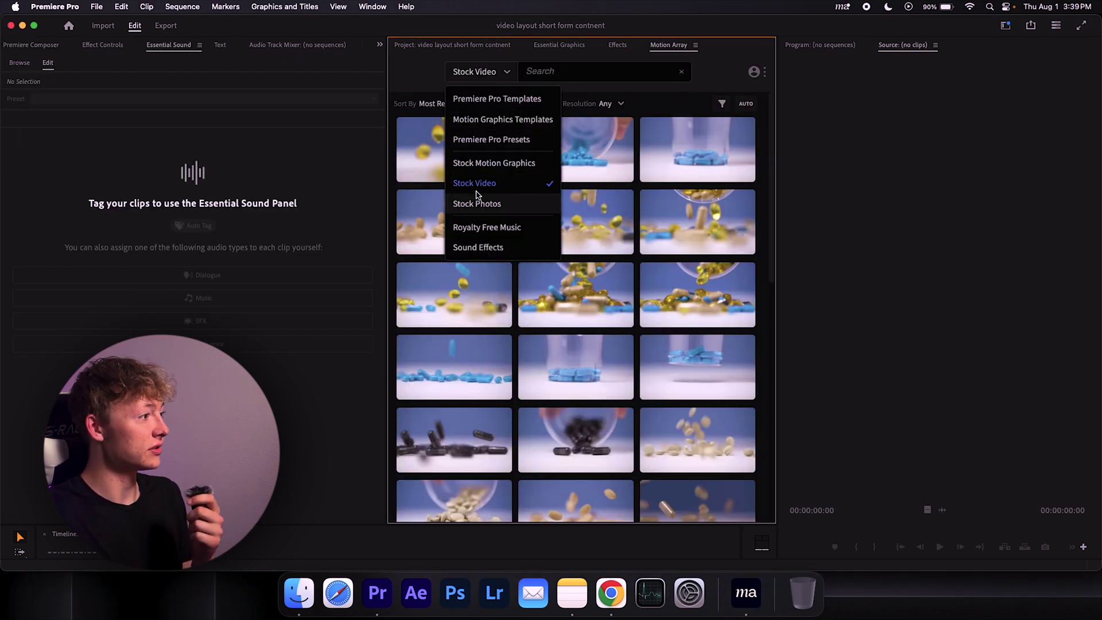
mouse_move(648, 201)
scroll(576, 321, down, 5)
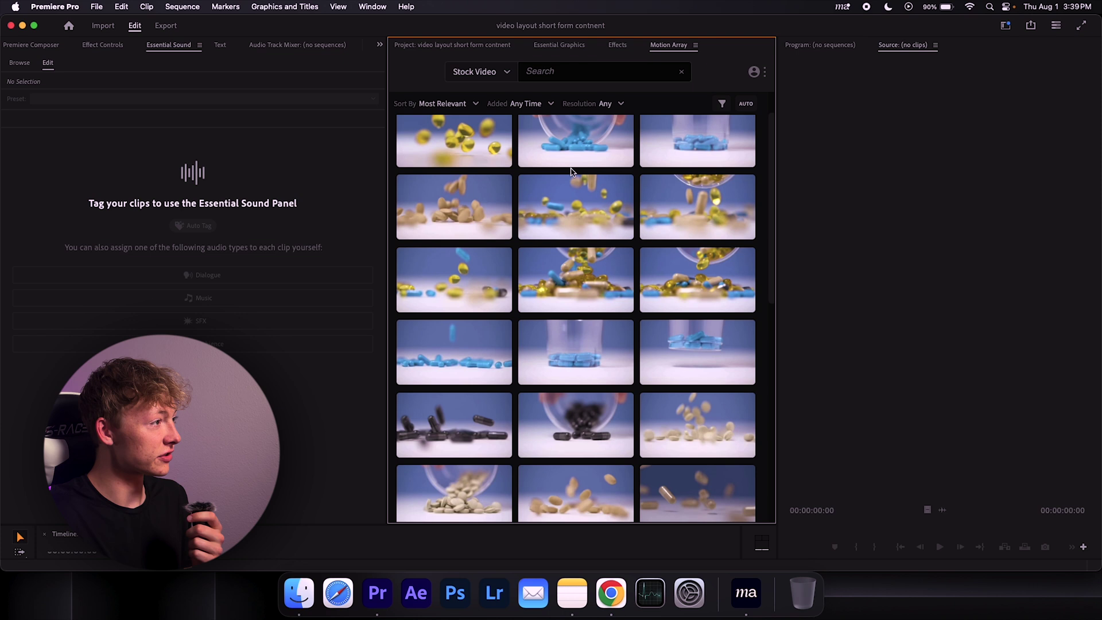
scroll(573, 303, down, 4)
scroll(567, 250, up, 8)
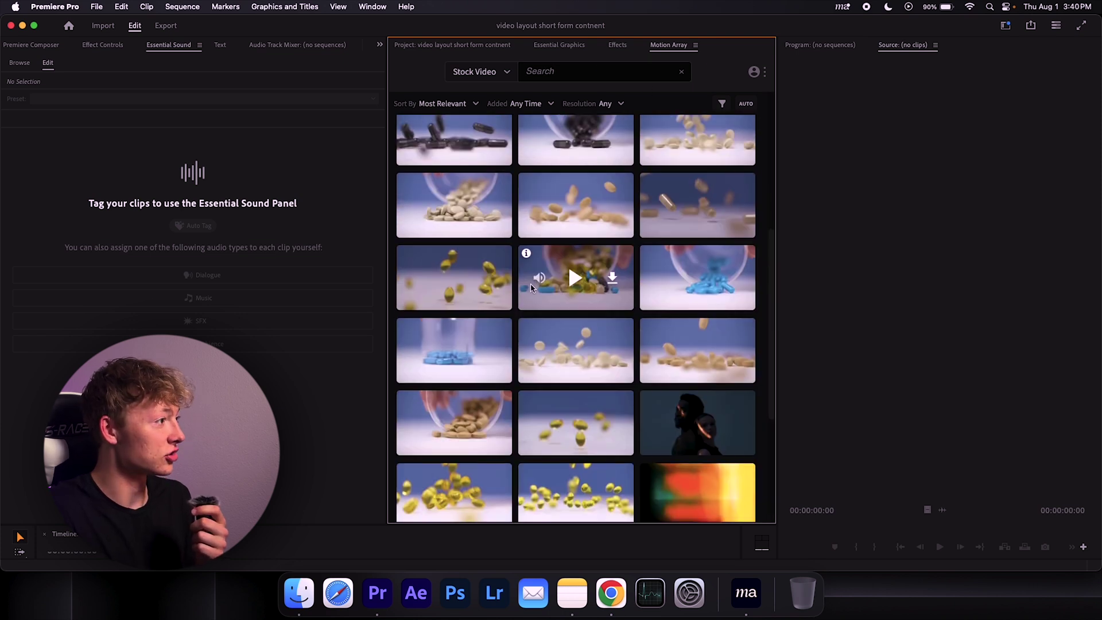
- Search Motion Array for "man" and open the content-type dropdown
click(570, 70)
text(girl)
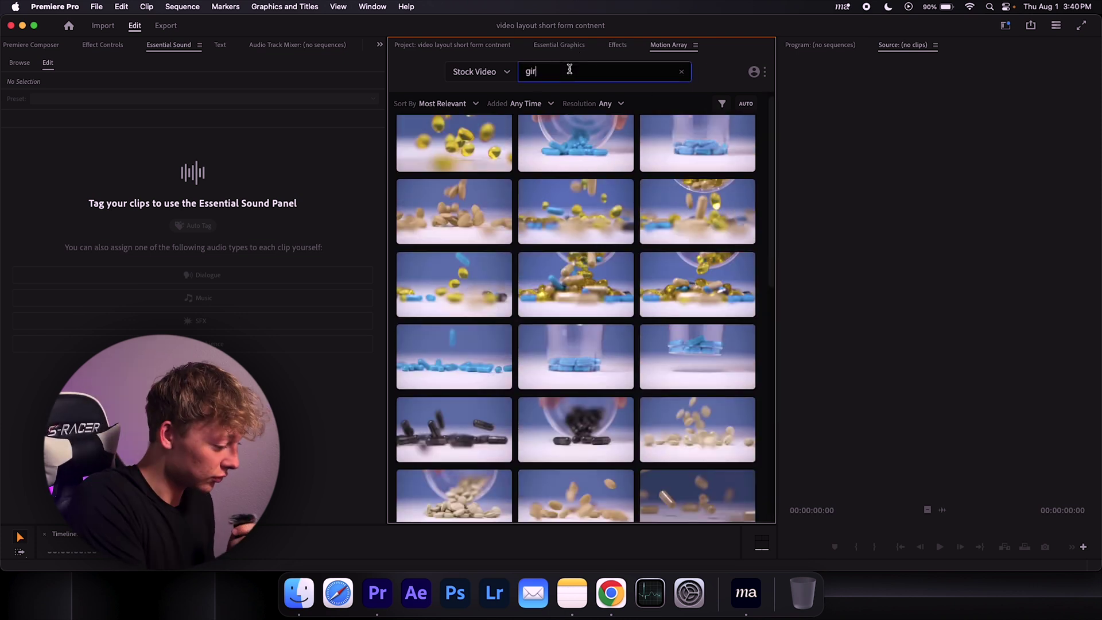
key(BackSpace)
key(BackSpace)
text(man)
key(Return)
scroll(585, 293, down, 3)
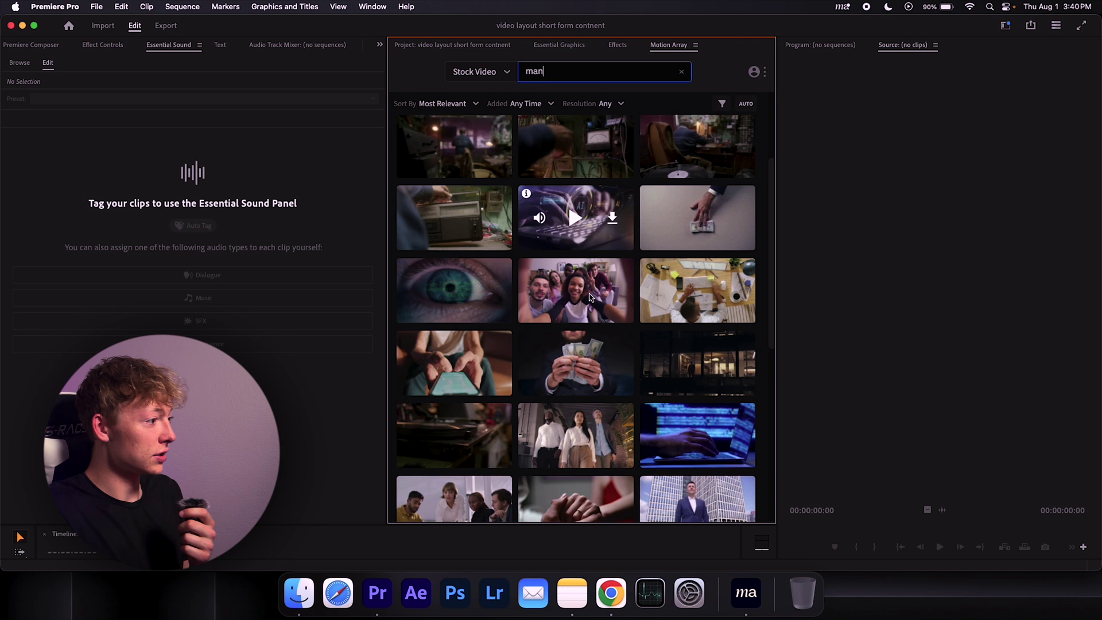
scroll(436, 255, up, 2)
click(476, 72)
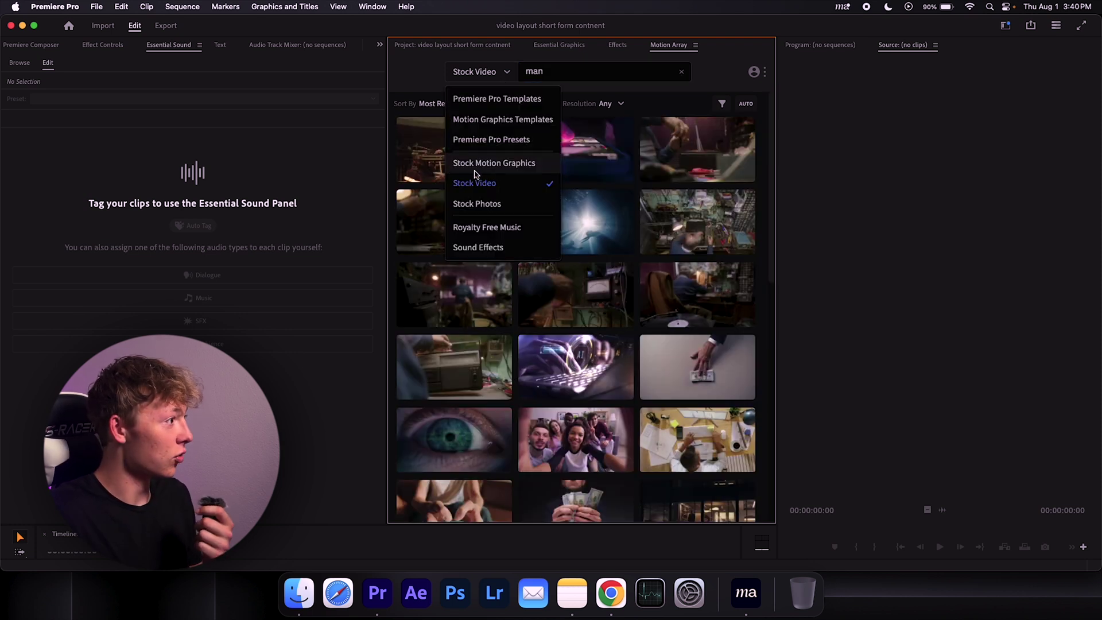
- Switch the Motion Array search results to Sound Effects
click(493, 247)
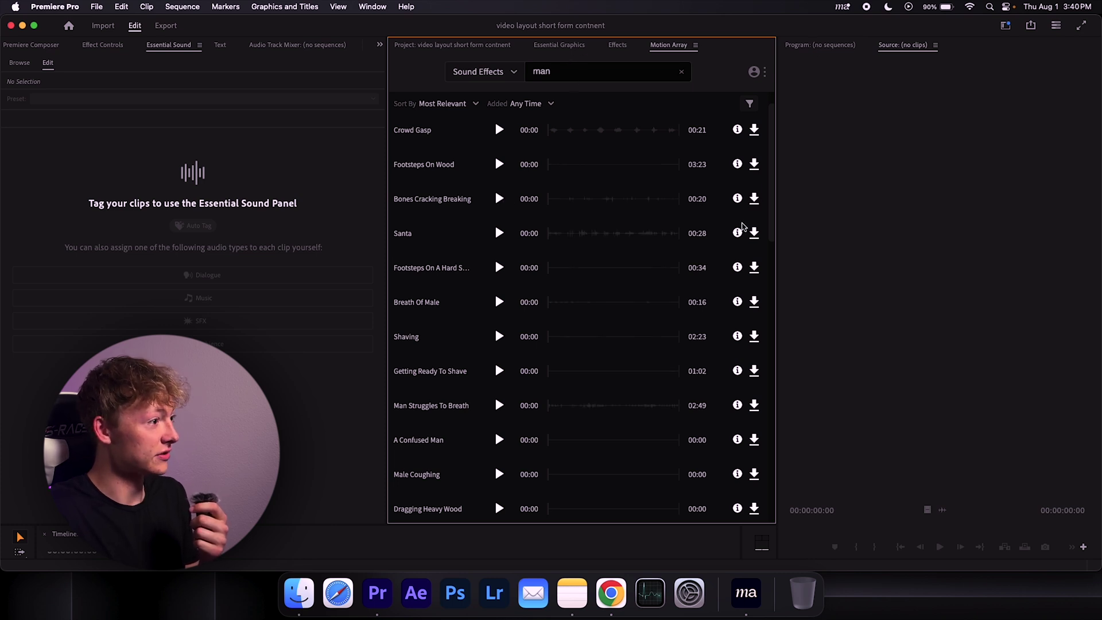
click(754, 71)
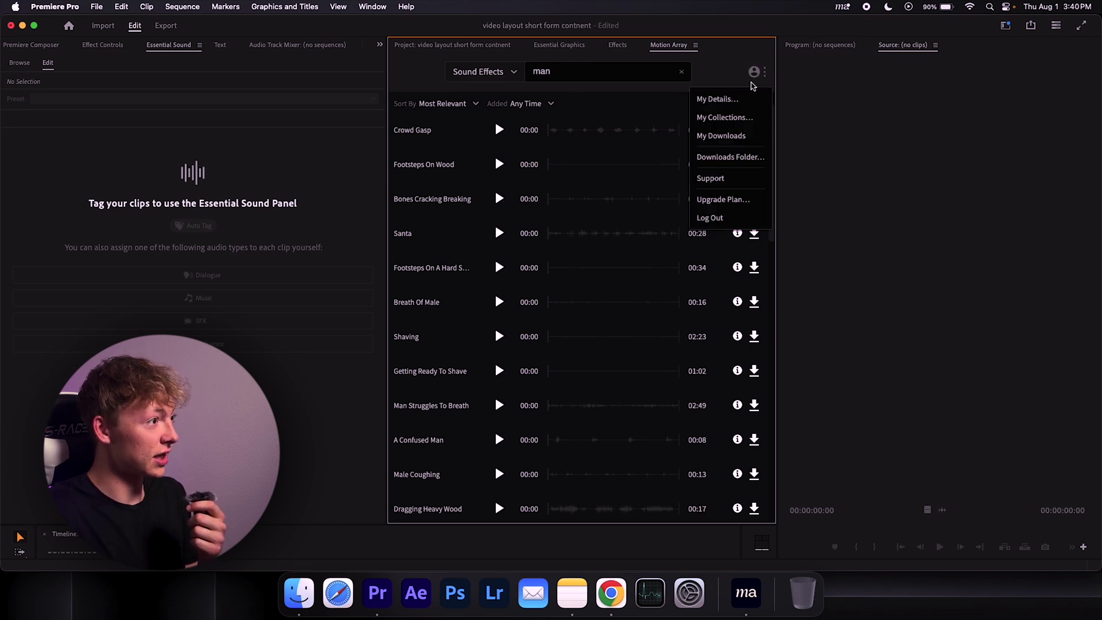
click(576, 46)
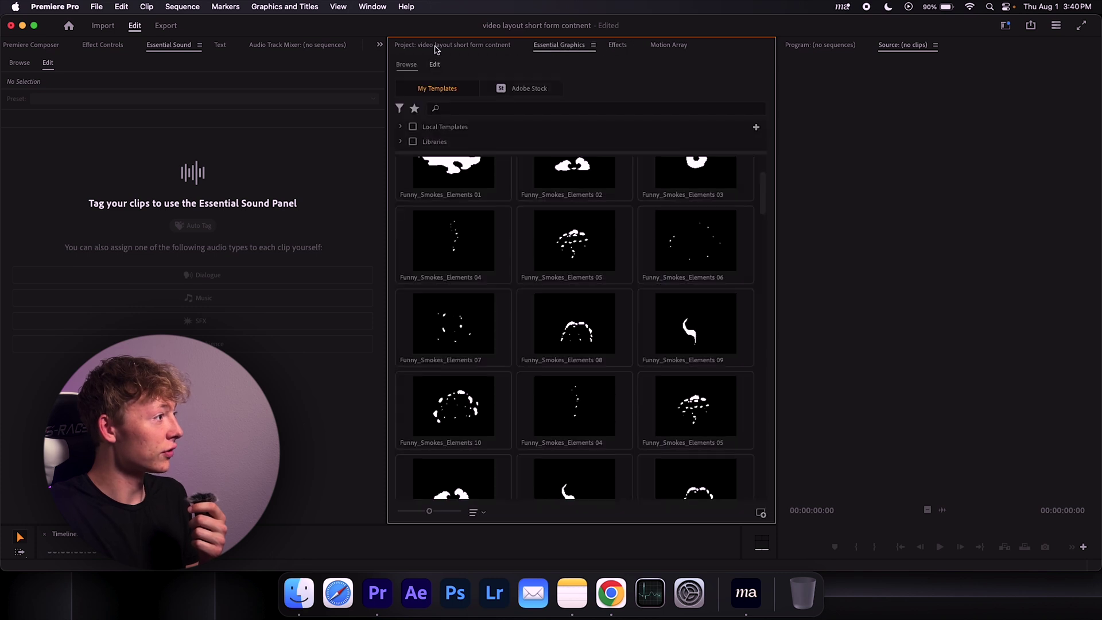
- In the Project panel, open the Motion Array folder and then its Santa bin
click(437, 46)
double_click(454, 122)
double_click(451, 124)
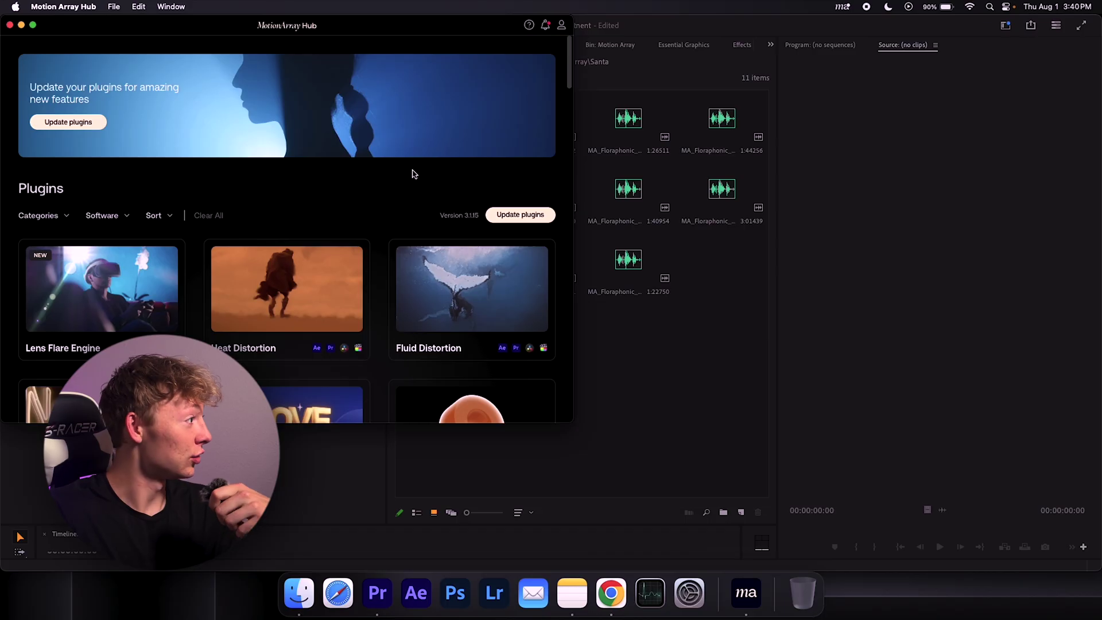
- Browse the Motion Array Hub plugin grid full screen, past effects like Smoke Distortion and Gleam
click(24, 26)
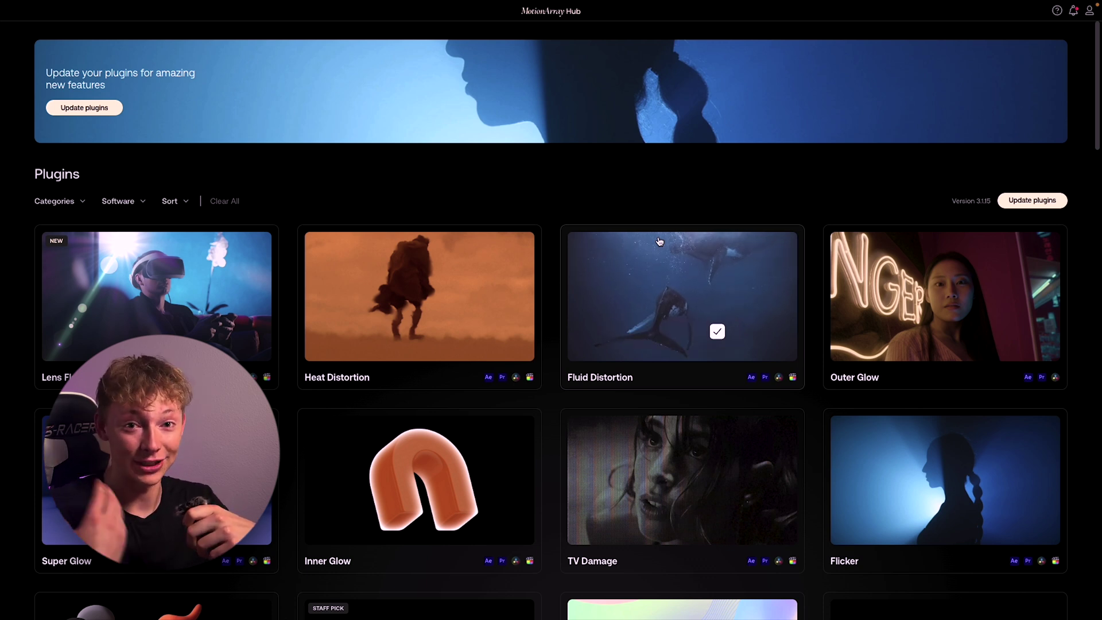
scroll(660, 242, down, 7)
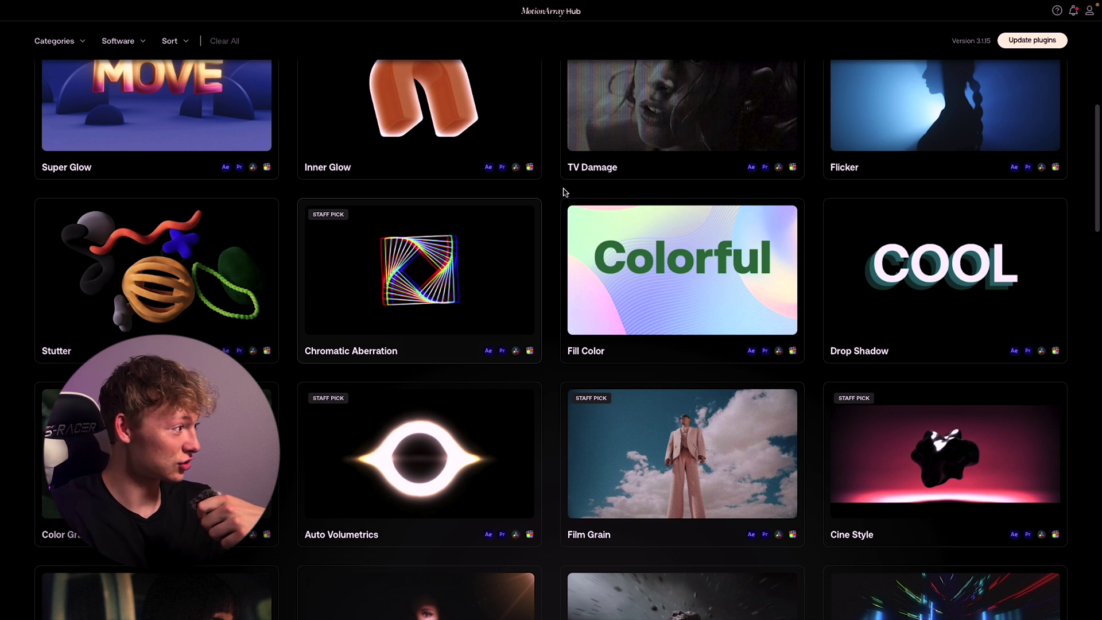
scroll(511, 398, down, 10)
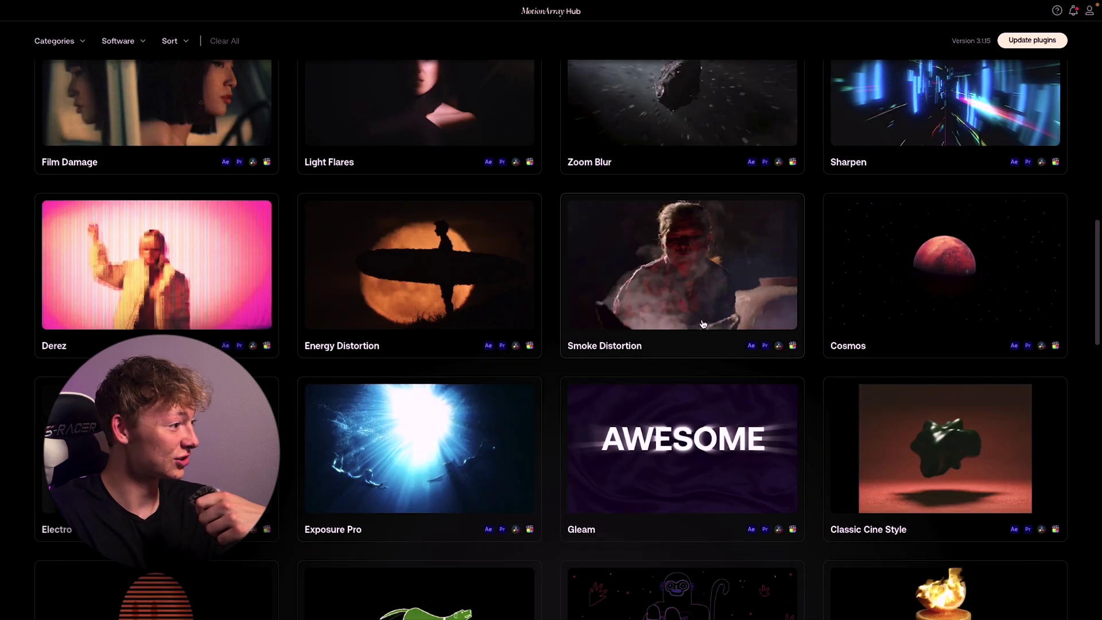
scroll(714, 348, up, 15)
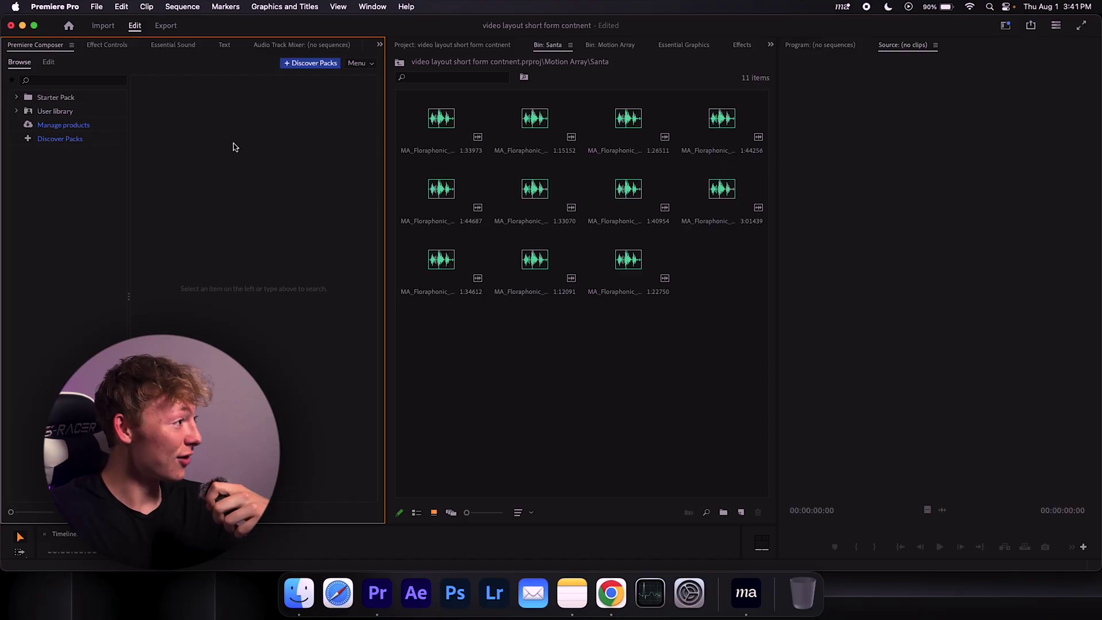
- Drag the Timeline divider up to fill the lower half, then focus the Source monitor
drag(583, 523, 583, 271)
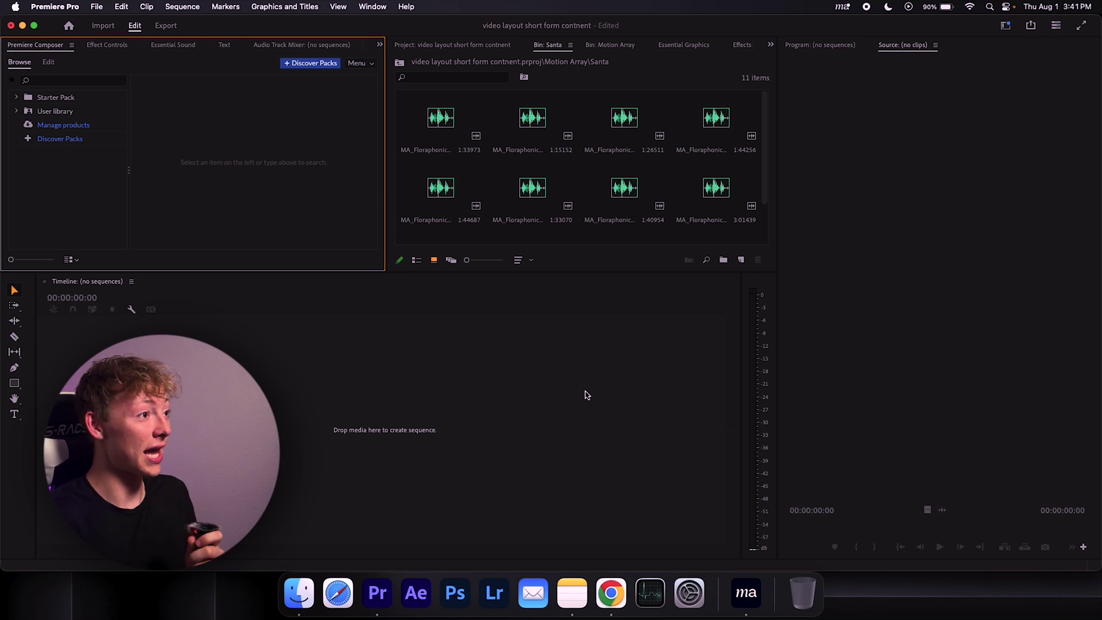
click(880, 49)
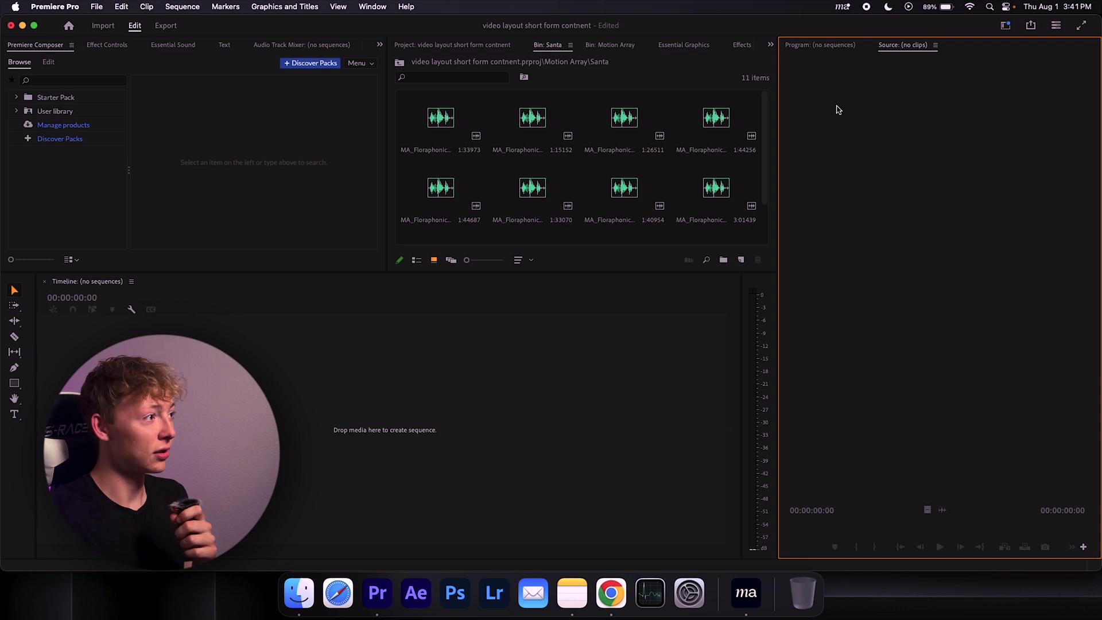
- Browse the Project, Santa bin, Motion Array bin, Essential Graphics, Effects and Motion Array tabs, ending on the Santa folder
click(444, 46)
click(539, 46)
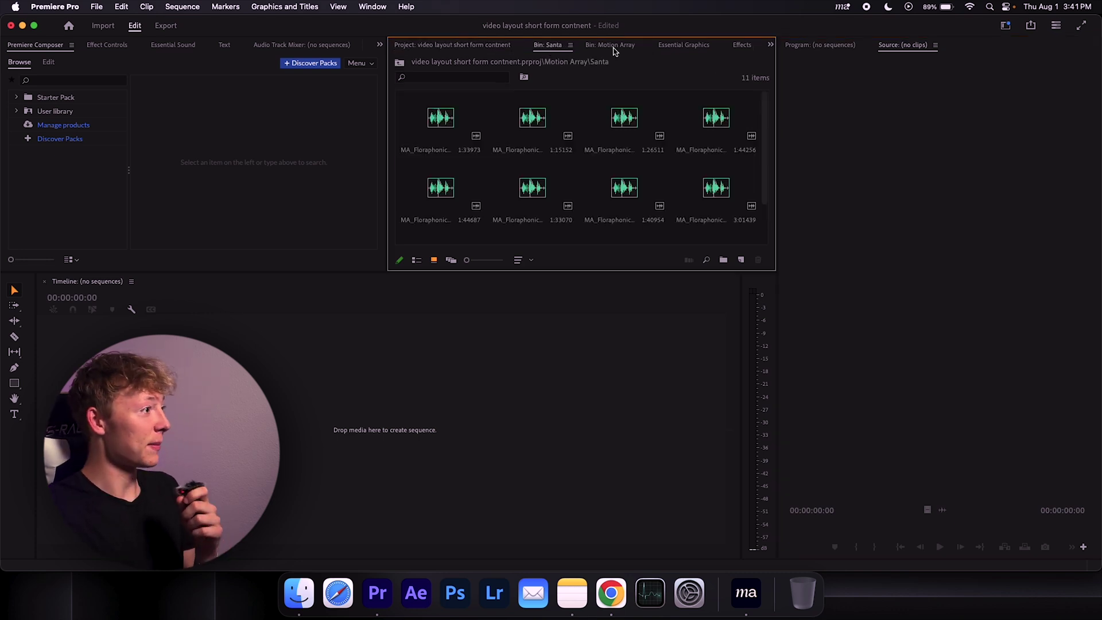
click(591, 46)
click(698, 46)
click(735, 46)
click(746, 46)
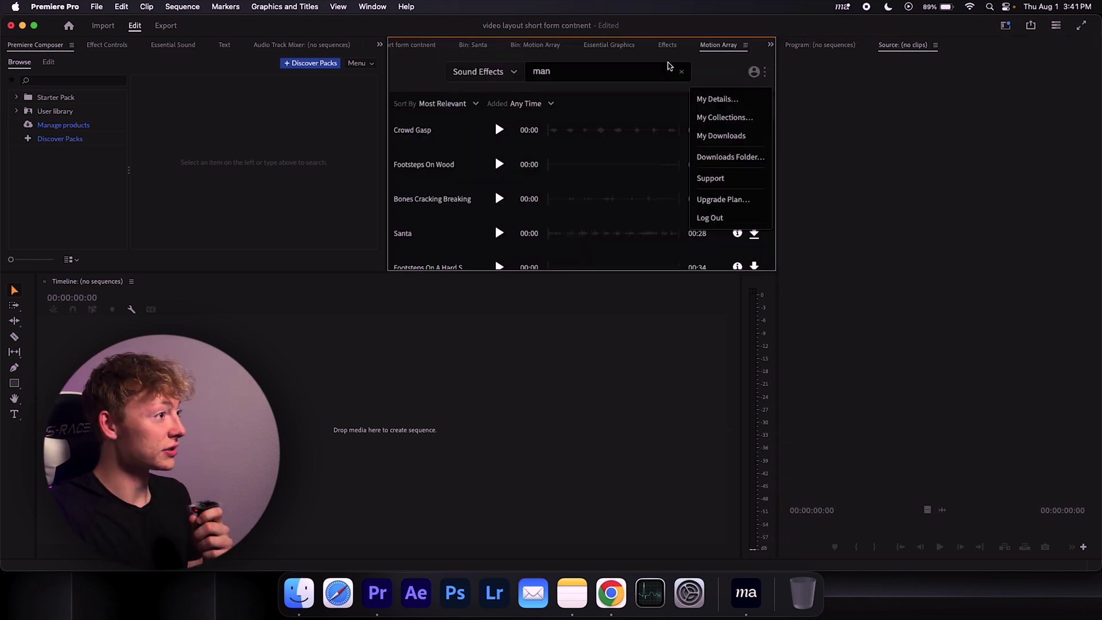
click(608, 45)
click(535, 44)
- In the Premiere Composer browser, expand and collapse the User library folder
click(217, 131)
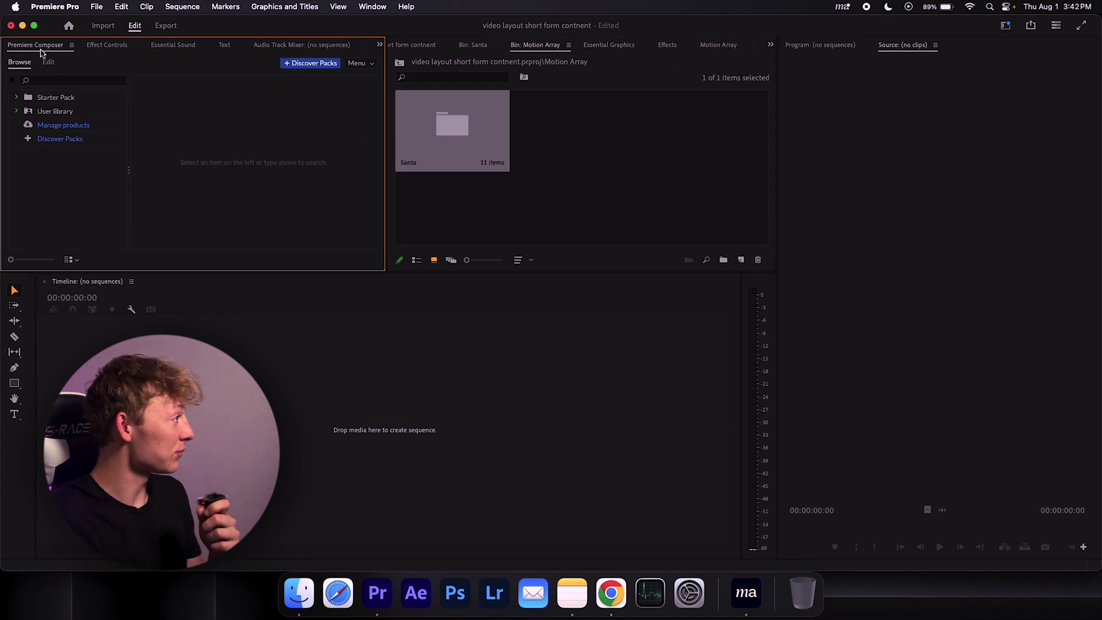
click(17, 112)
click(17, 113)
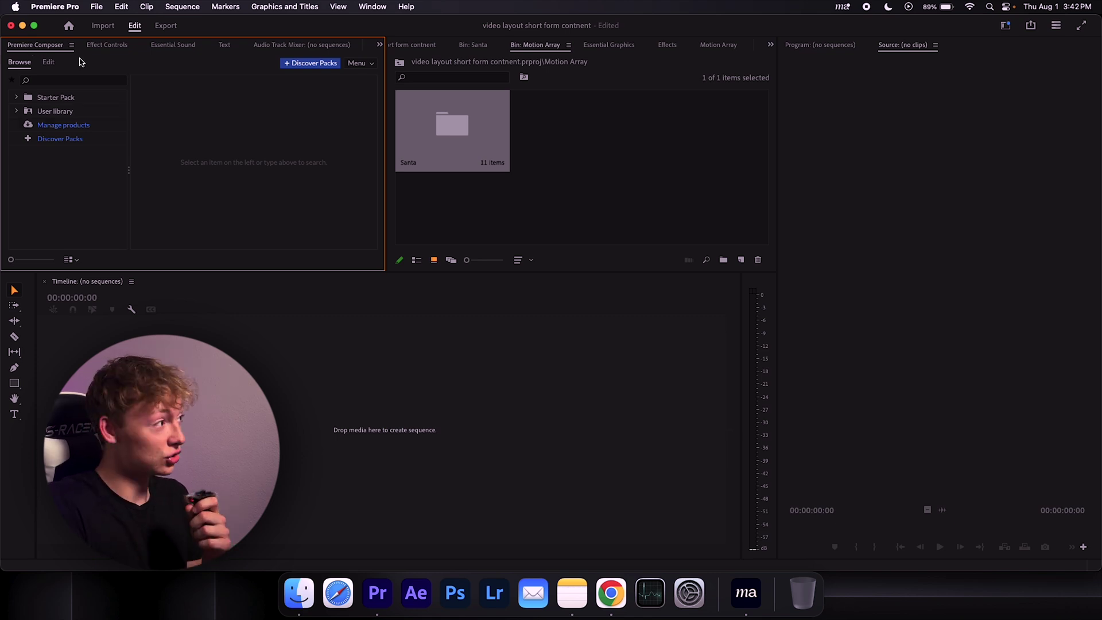
- Dock Premiere Composer with the project bins and settle on Effect Controls instead of Essential Sound
drag(48, 50, 554, 65)
click(173, 44)
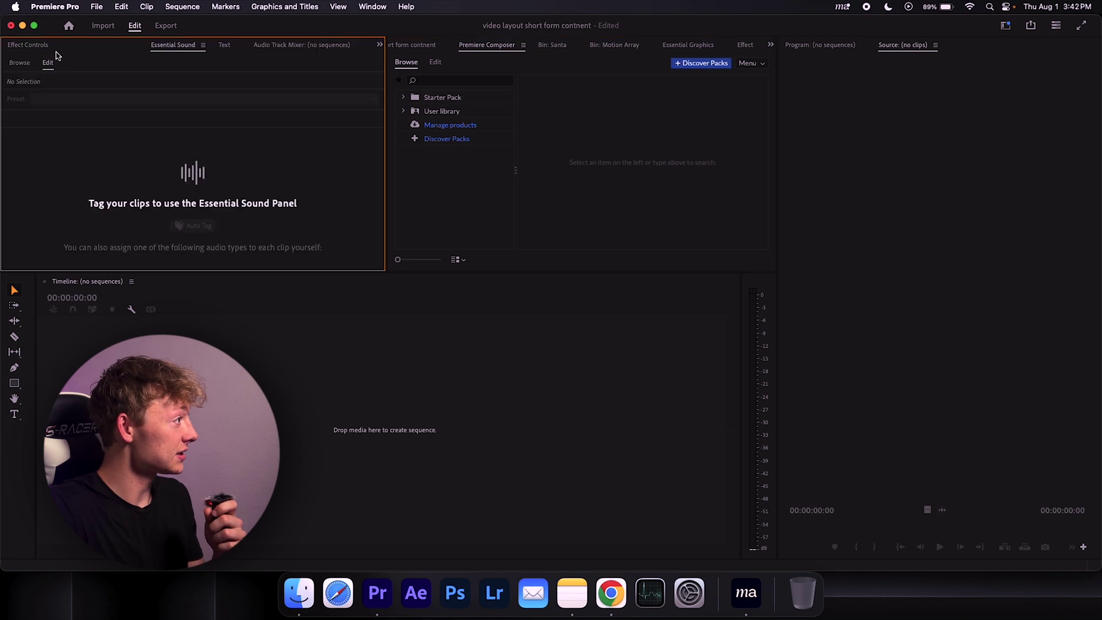
click(27, 44)
click(171, 46)
click(34, 44)
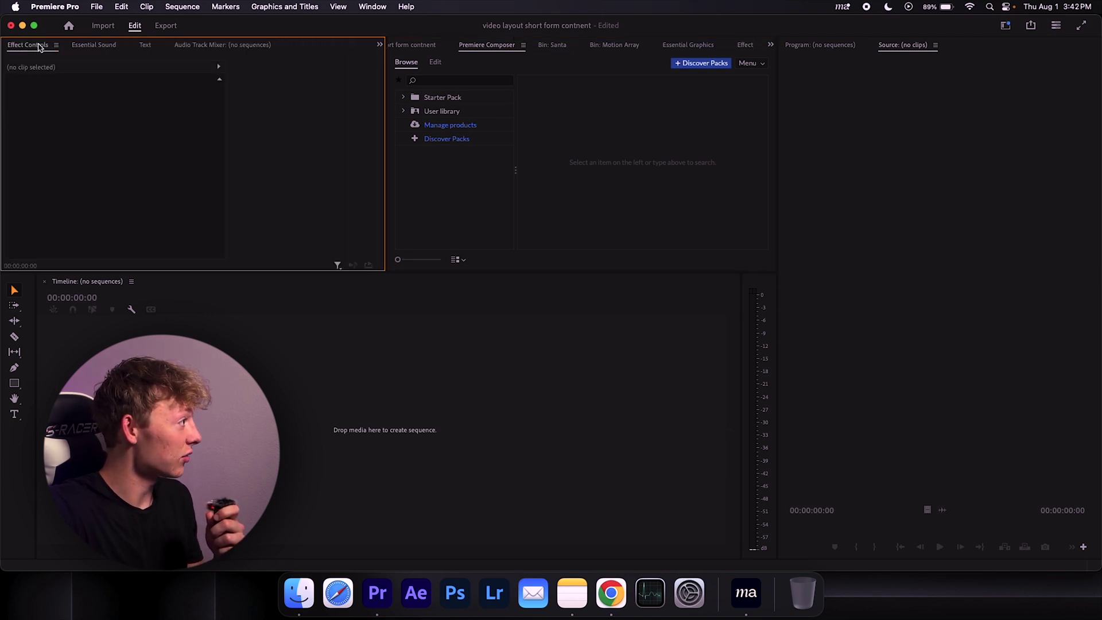
click(95, 46)
click(57, 45)
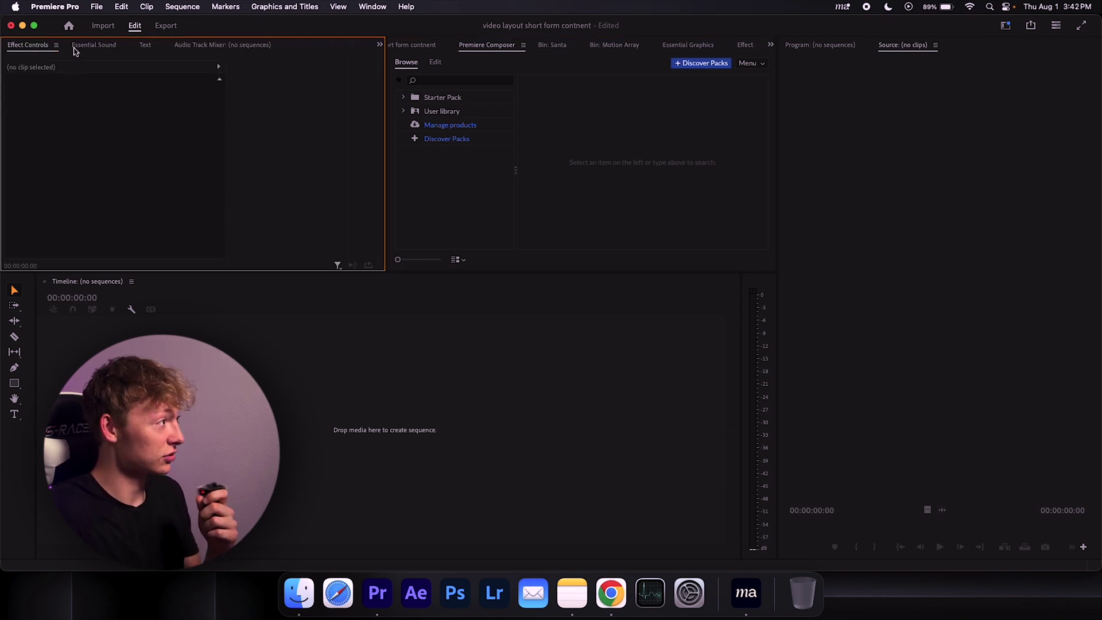
- Check the Text transcript and Audio Track Mixer panels, then return to Effect Controls
click(156, 46)
click(206, 45)
click(150, 45)
click(44, 47)
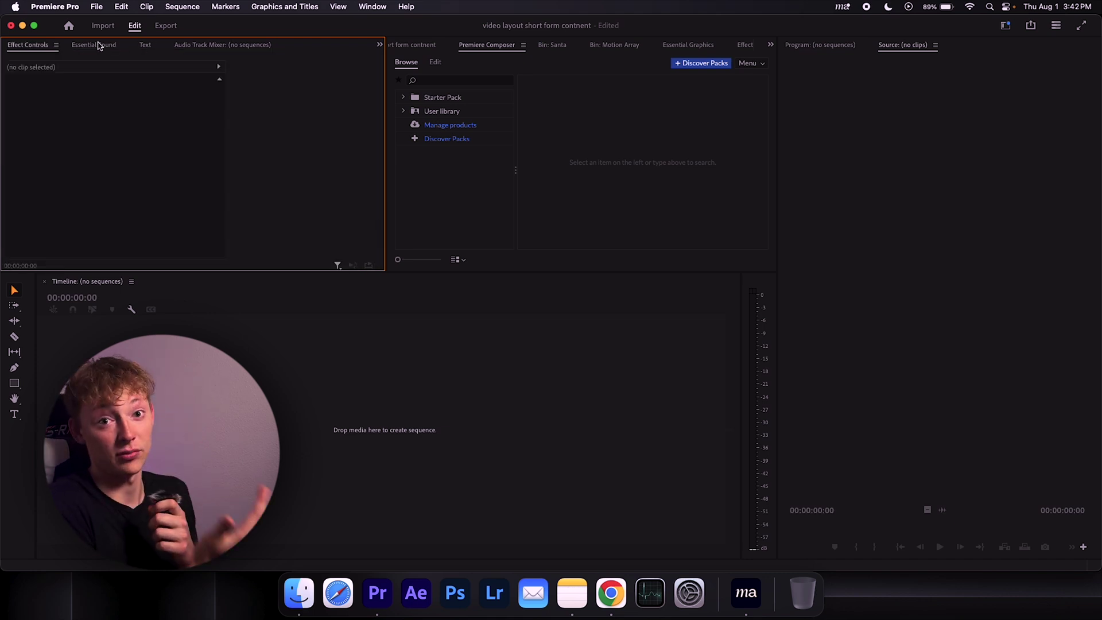
- Focus the empty timeline and make the Pen tool active
click(298, 350)
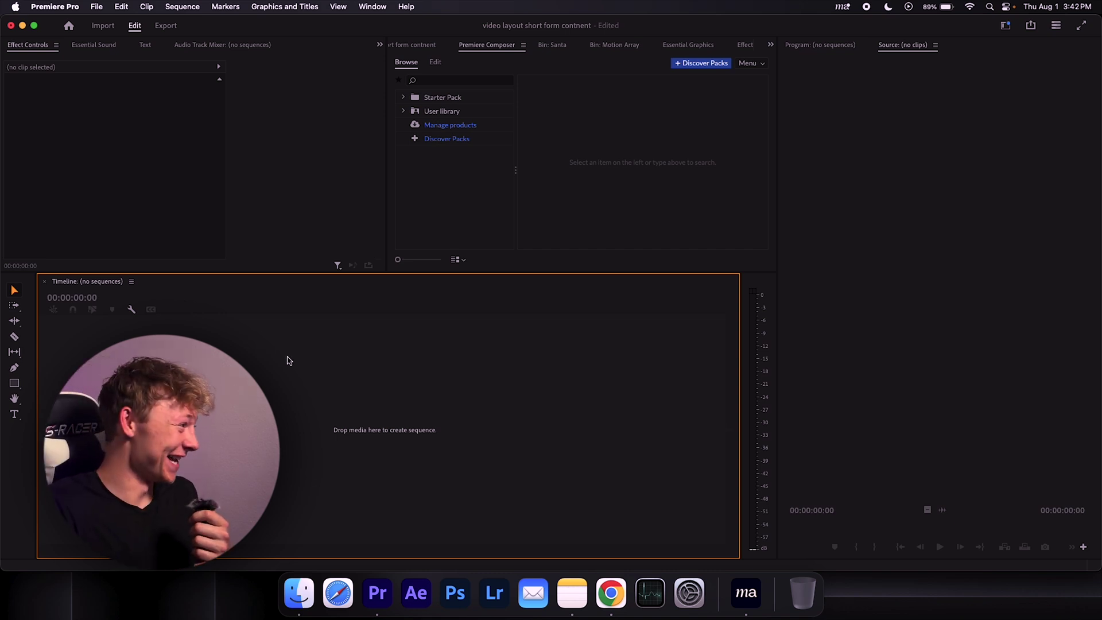
click(14, 368)
click(219, 345)
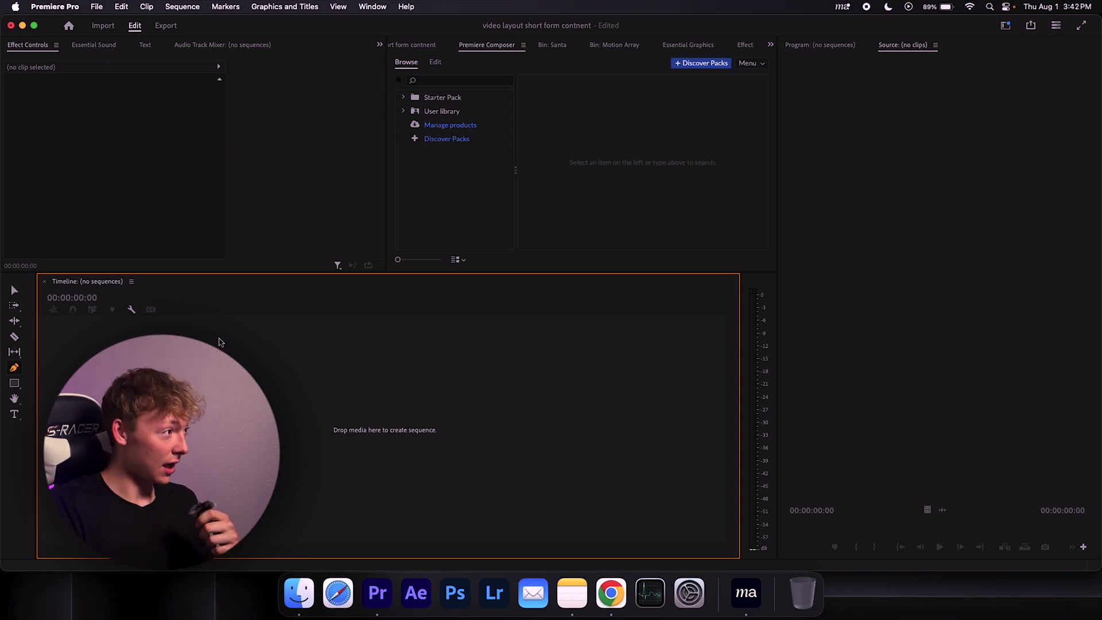
- Show the User library's asset thumbnails and open the Motion Array products manager
click(370, 10)
click(291, 127)
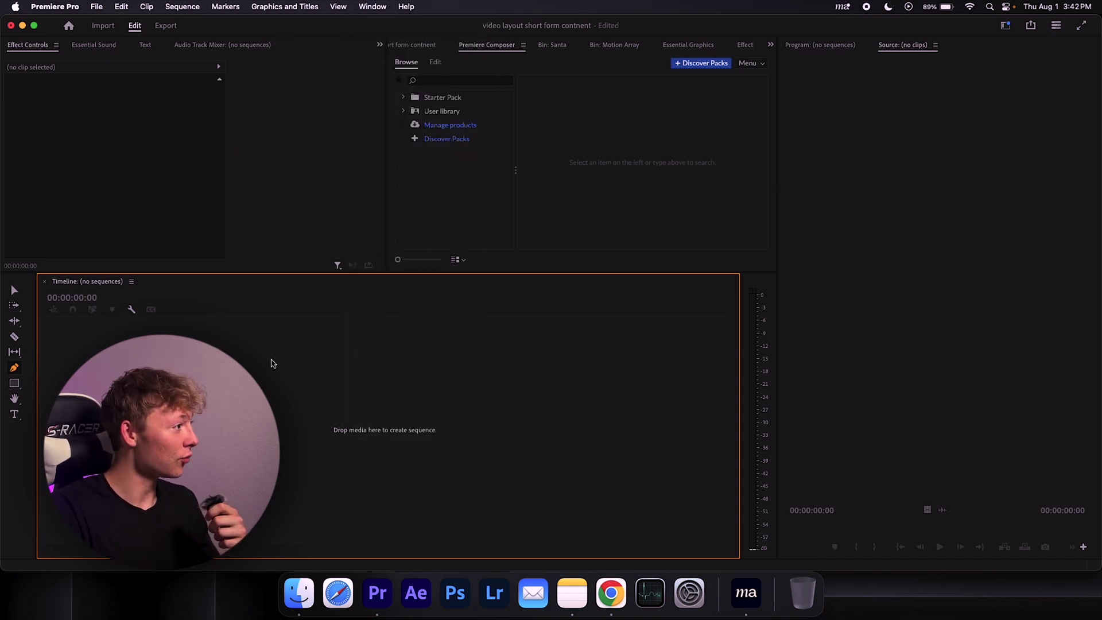
click(429, 111)
click(442, 125)
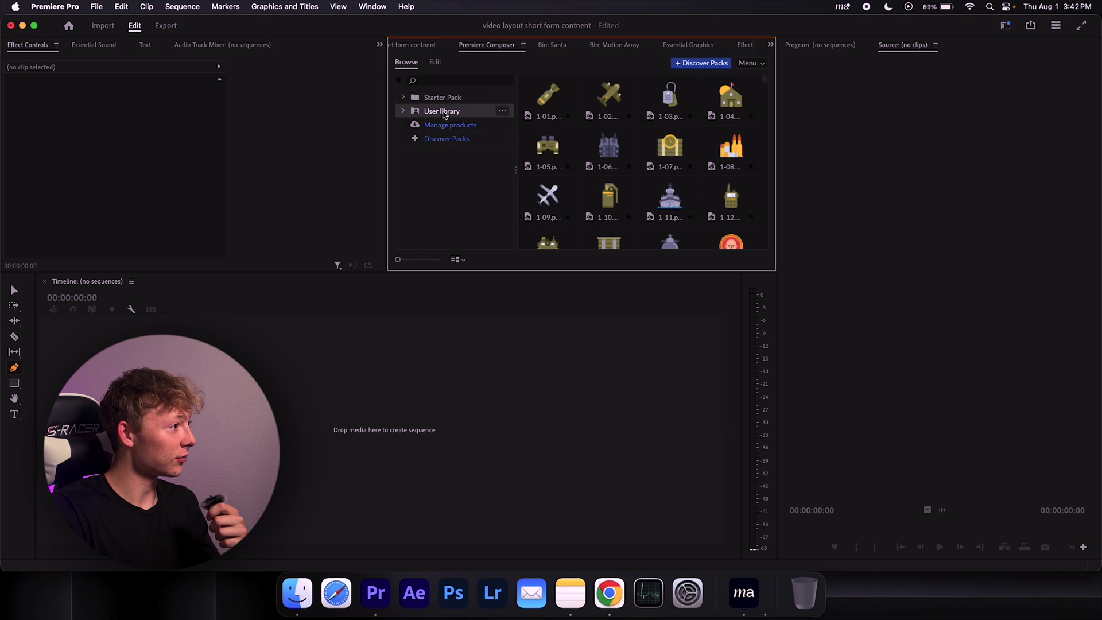
- Back in Premiere Composer, switch between Razor (C) and Selection (V), then select and deselect the Santa audio clip
click(545, 46)
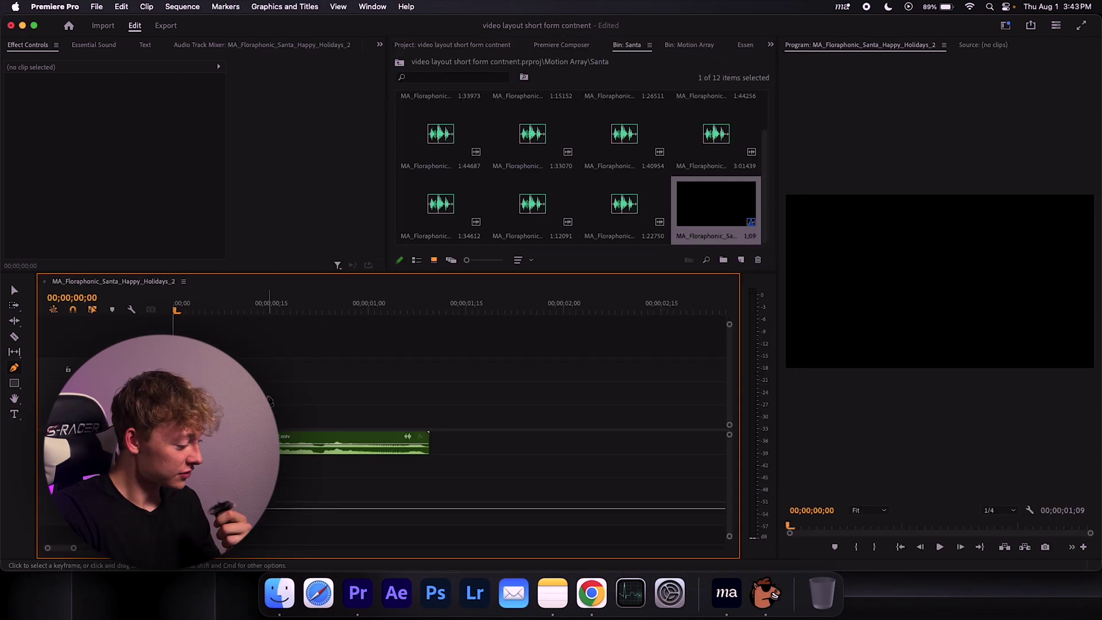
key(c)
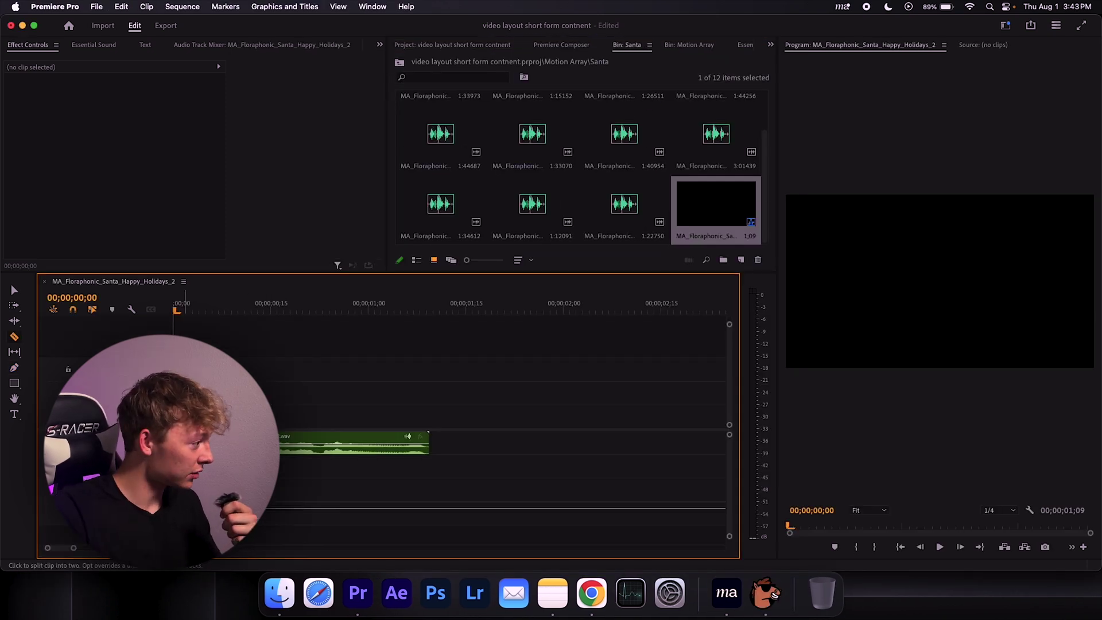
key(v)
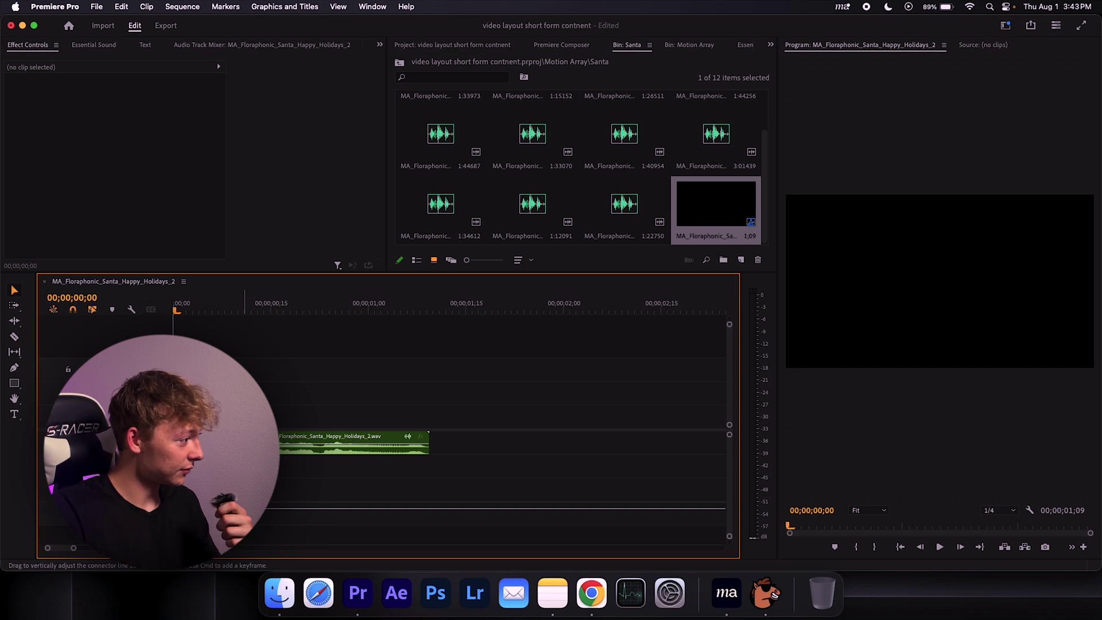
click(284, 449)
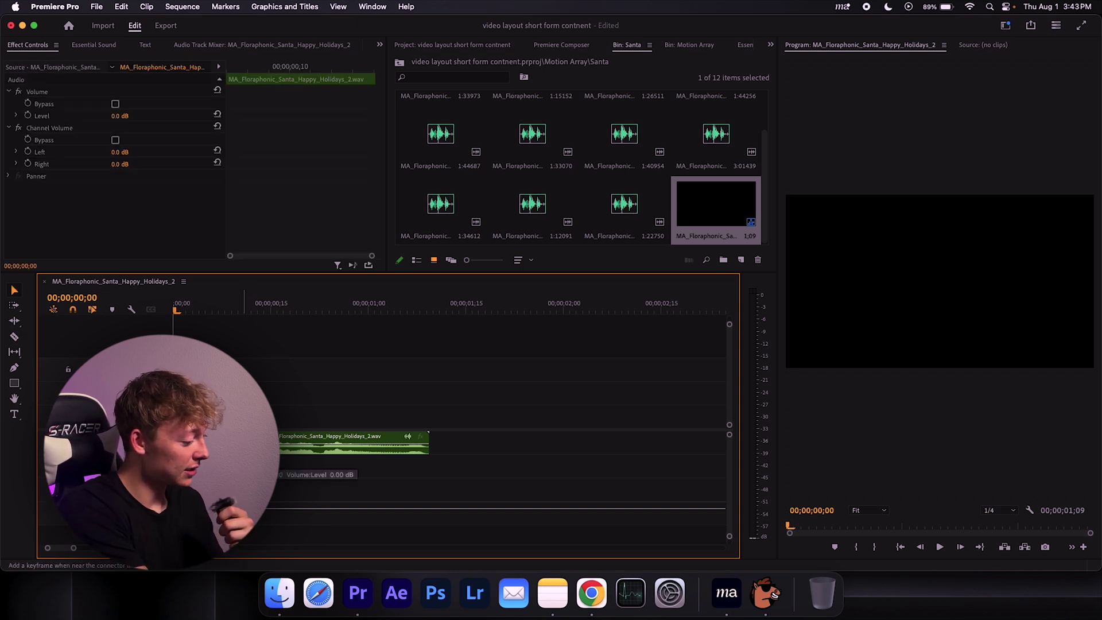
key(super+shift+a)
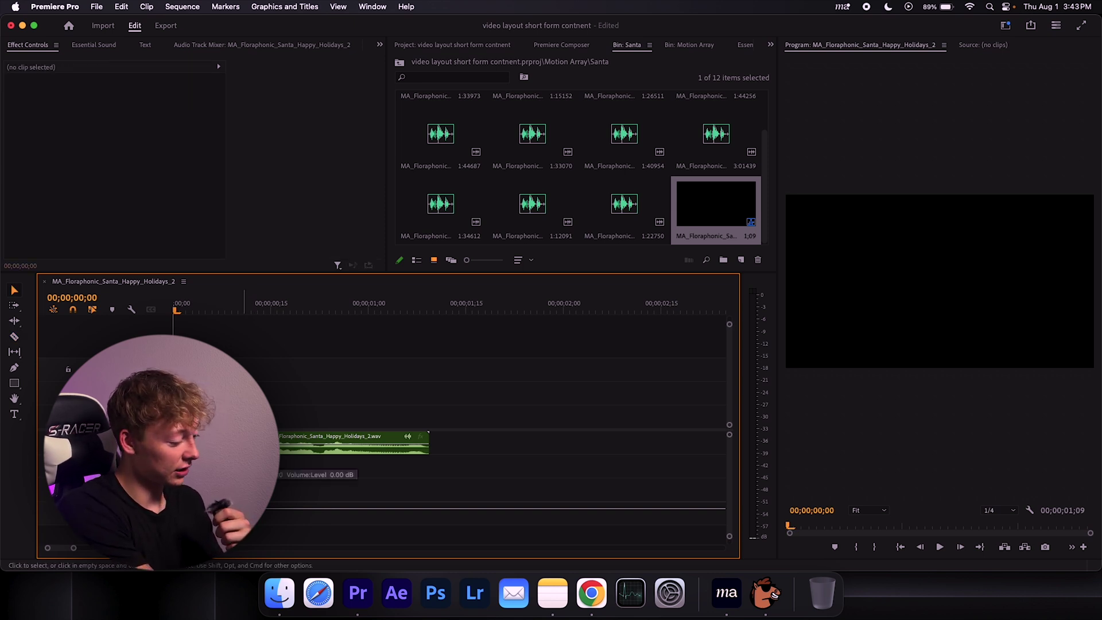